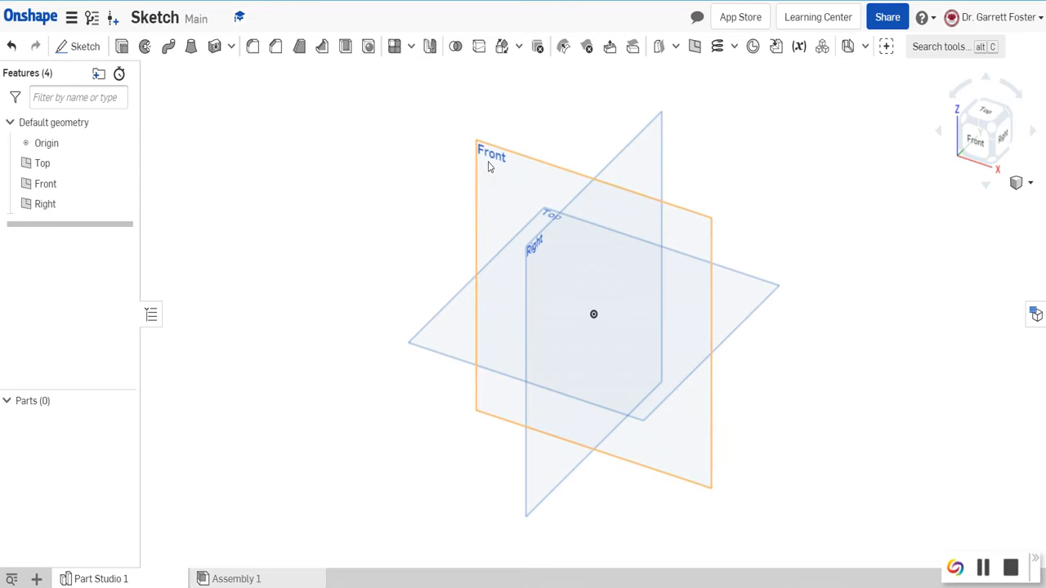
Start a new sketch on the Front plane and view it normal to the sketch plane.
right_click(489, 168)
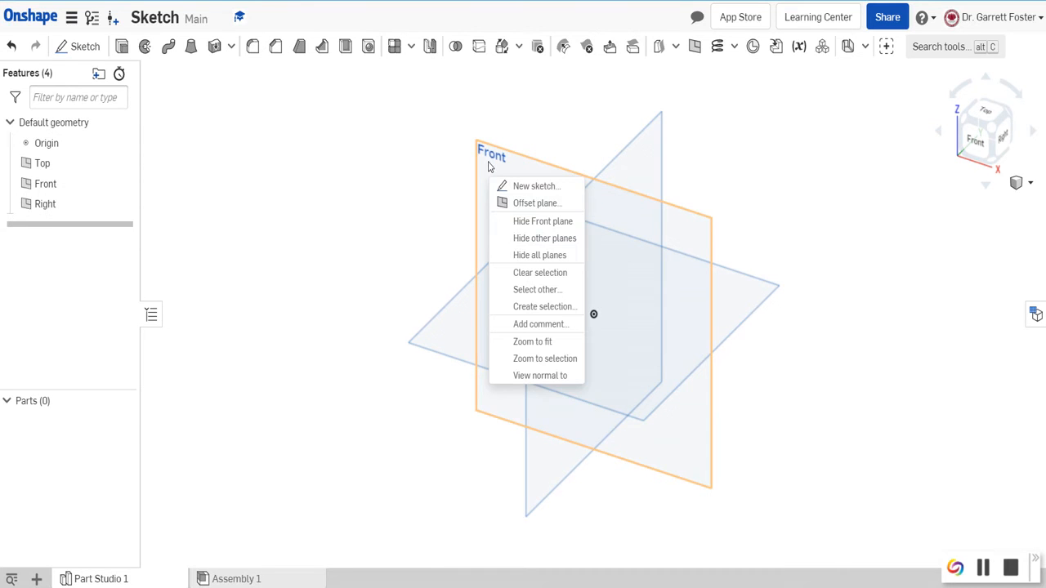
click(523, 185)
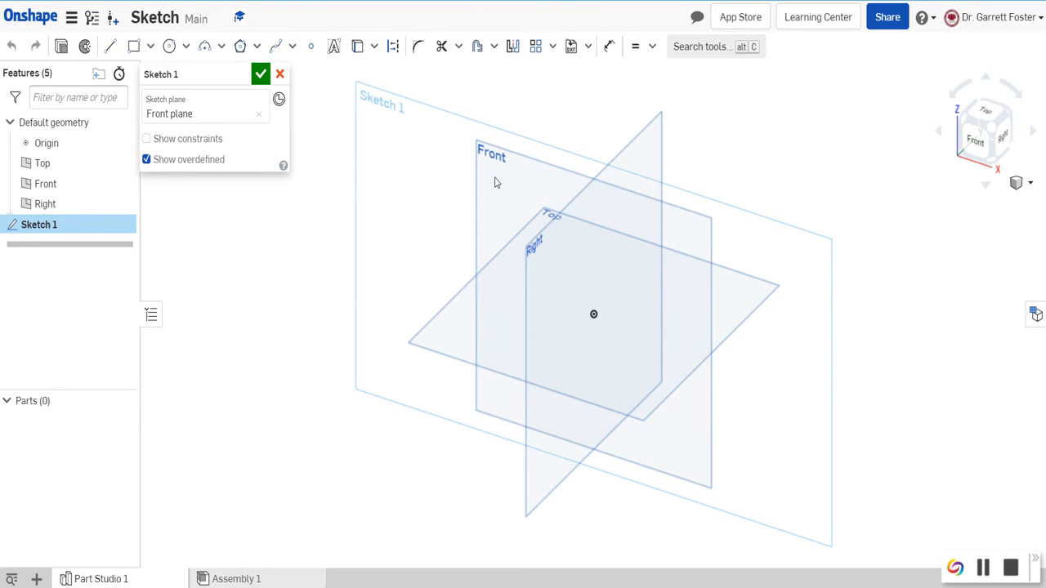
key(n)
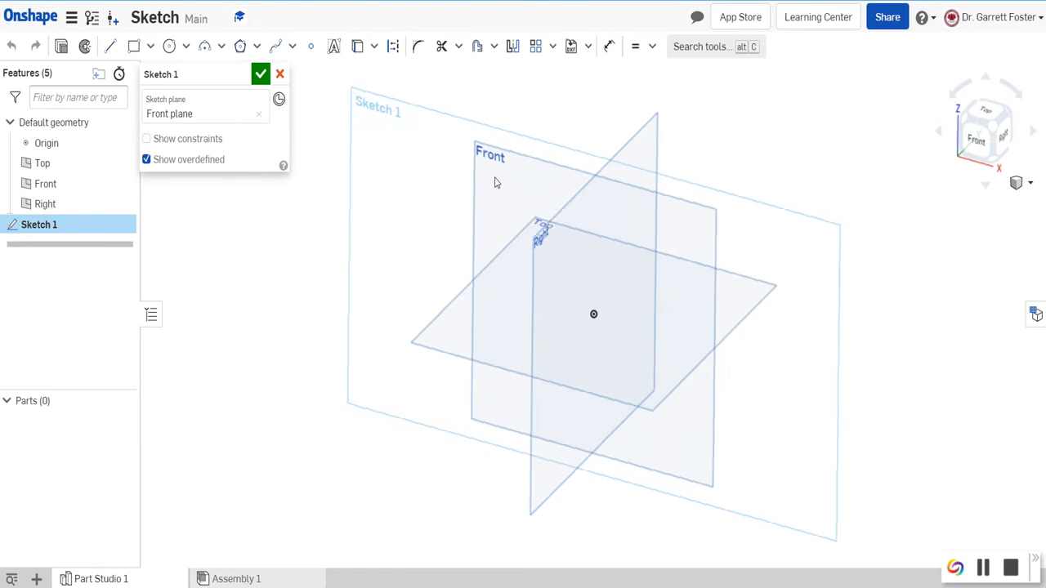
right_click(418, 207)
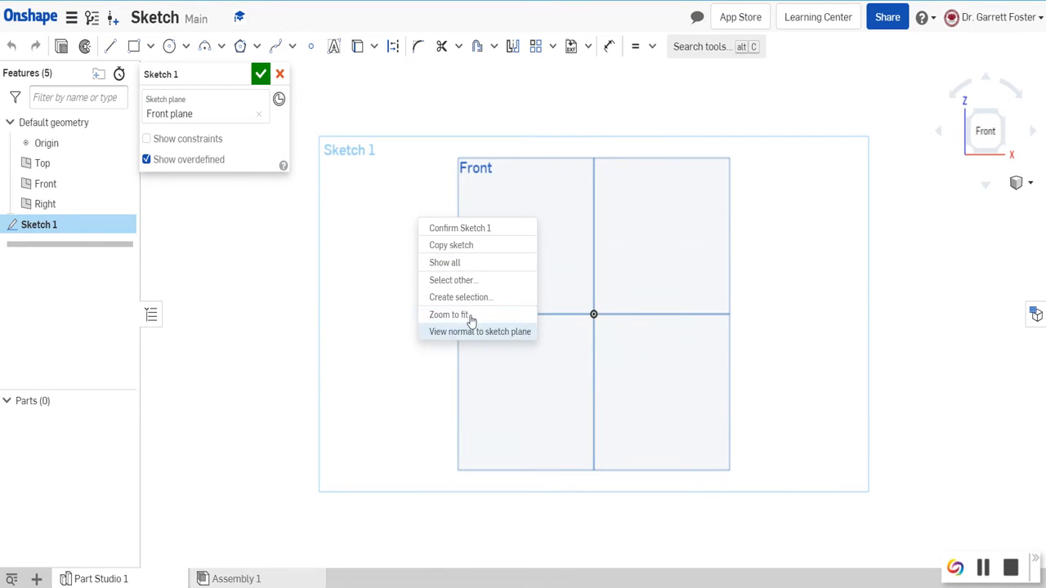
click(388, 271)
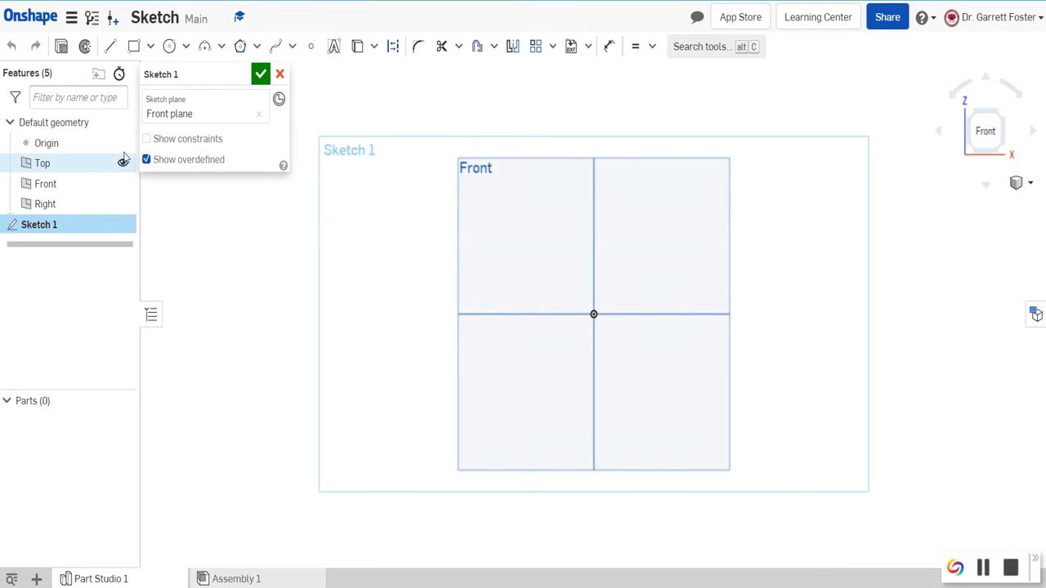
Hide the Top, Front and Right default planes, leaving the origin shown.
click(124, 161)
click(124, 183)
key(p)
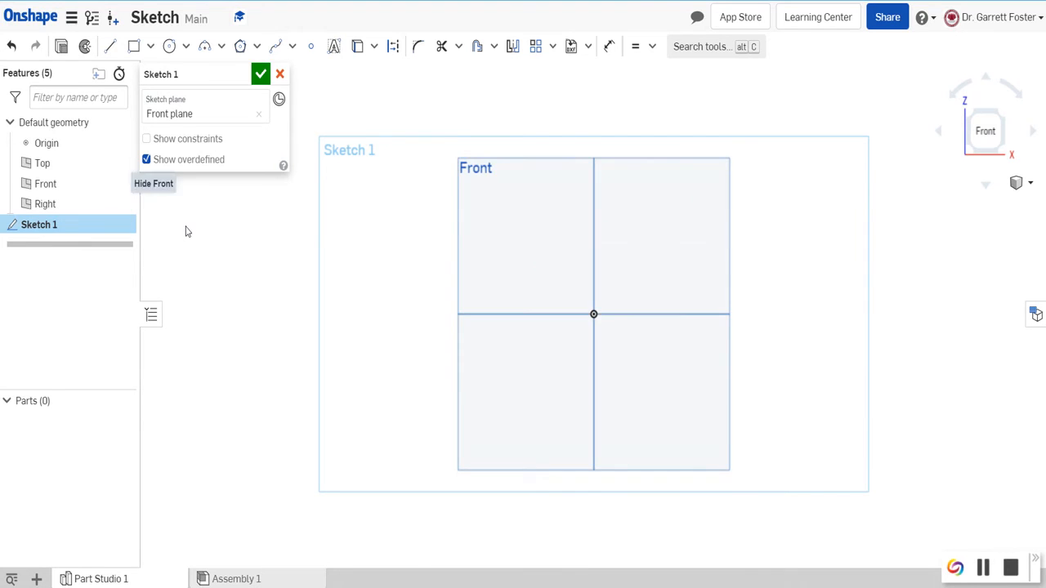
key(p)
key(p)
key(p)
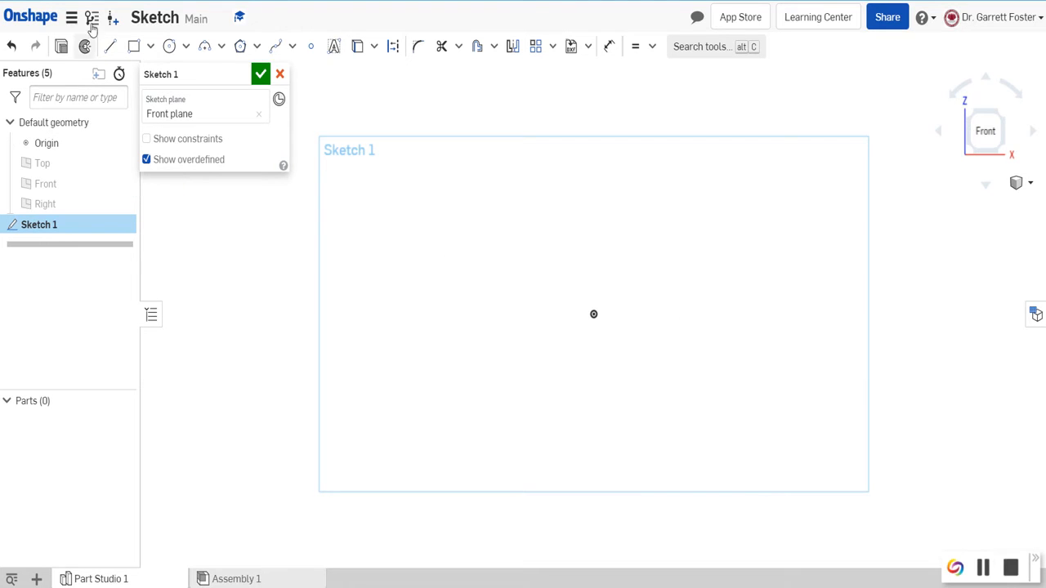
Sketch a corner rectangle about 5.03 wide and 1.724 high above the origin, with its bottom edge running through the origin.
click(133, 45)
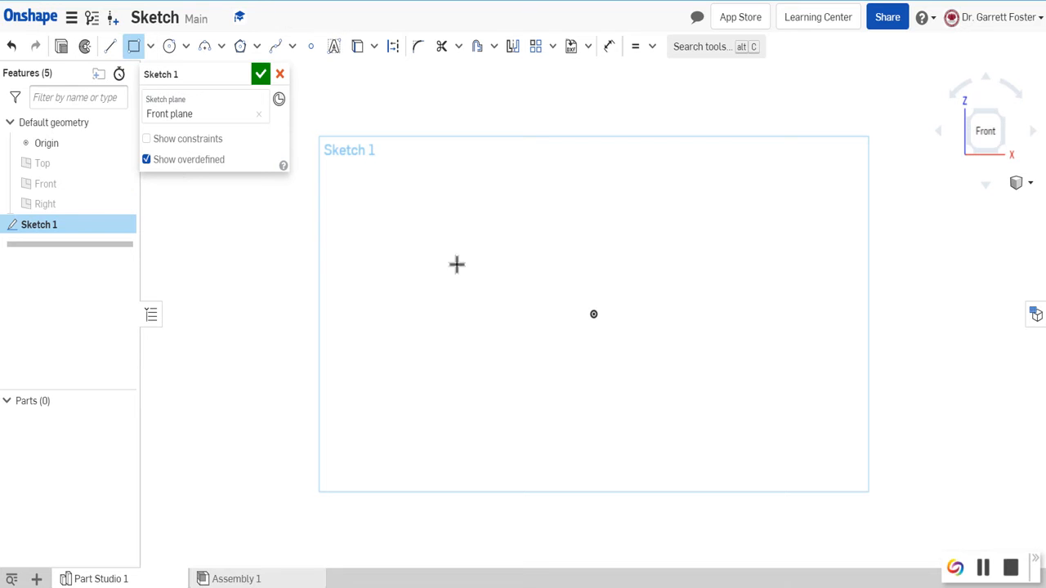
click(472, 224)
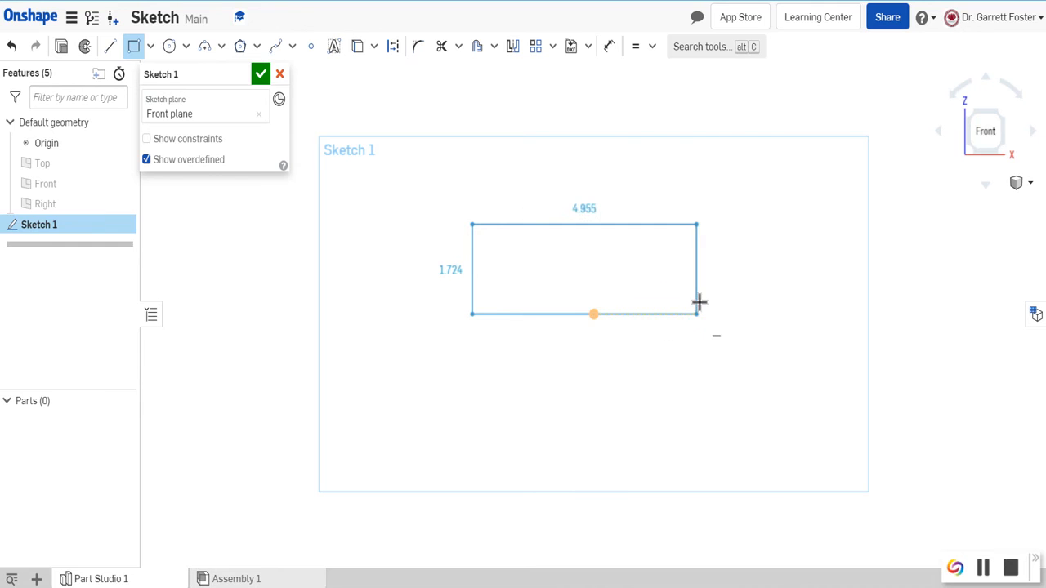
click(700, 314)
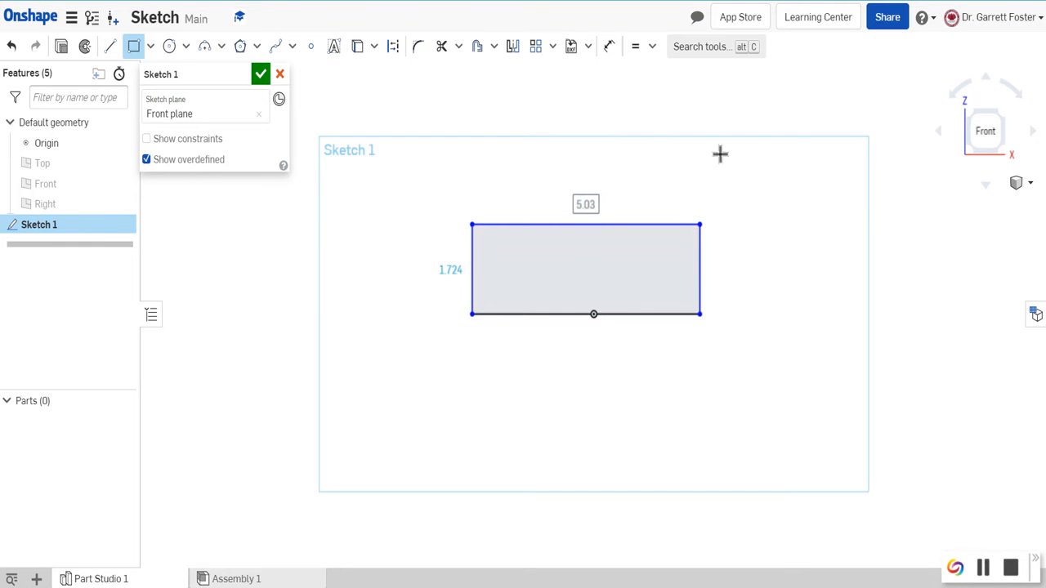
Apply a Midpoint constraint between the rectangle's bottom edge and the origin.
click(653, 43)
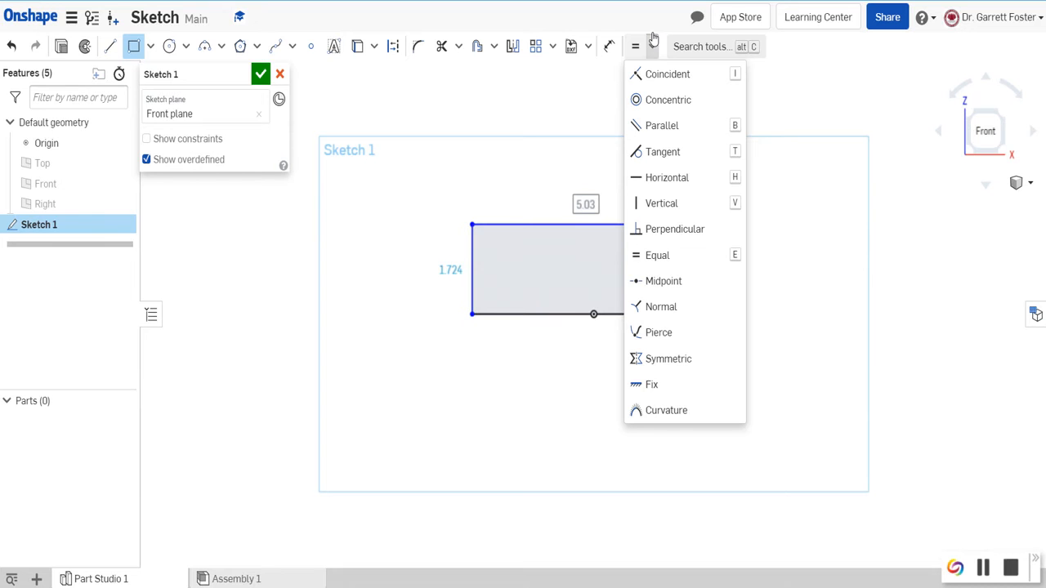
click(662, 279)
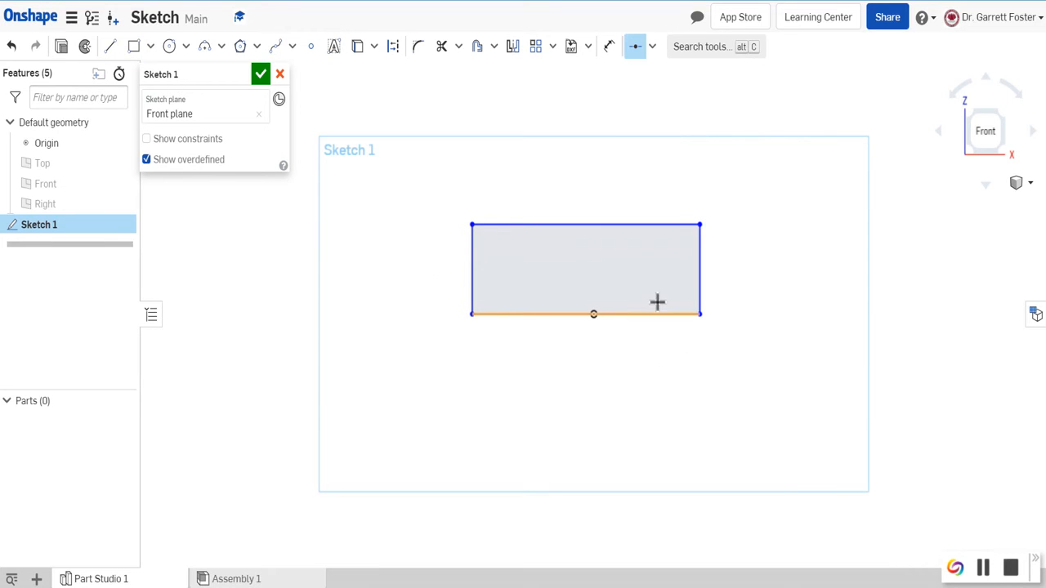
click(657, 302)
click(597, 298)
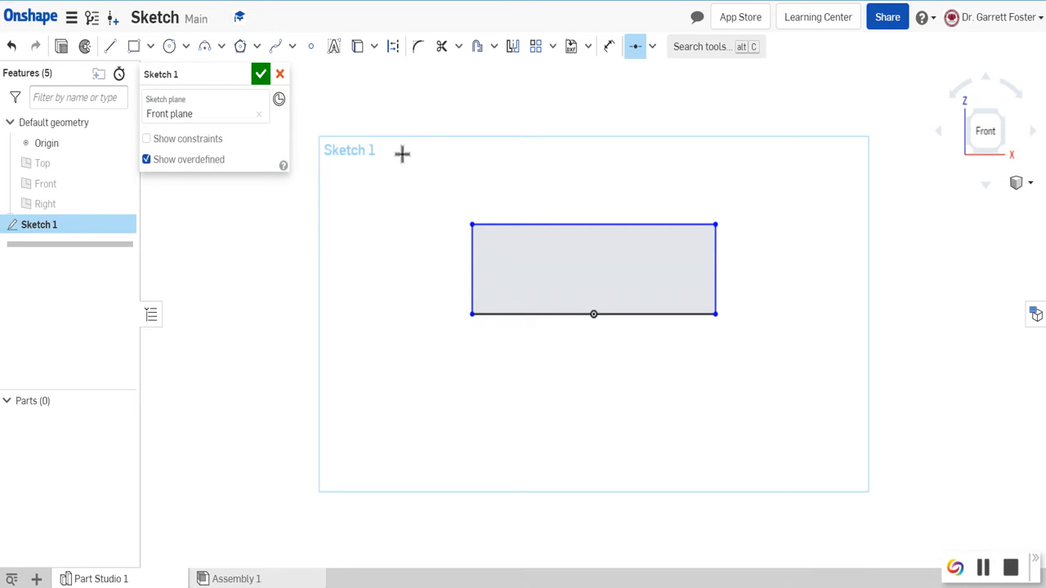
click(220, 46)
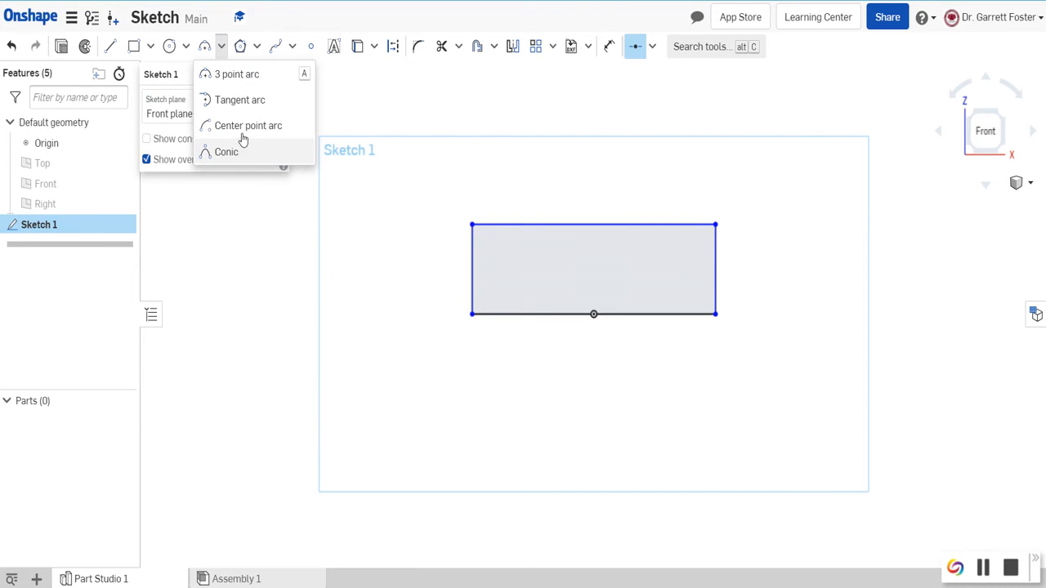
click(236, 73)
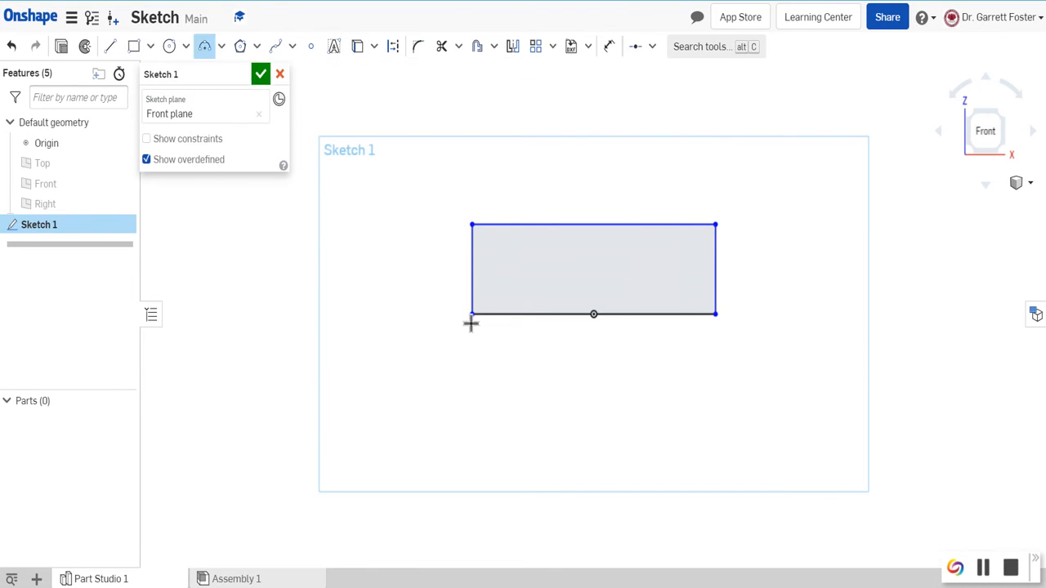
click(473, 313)
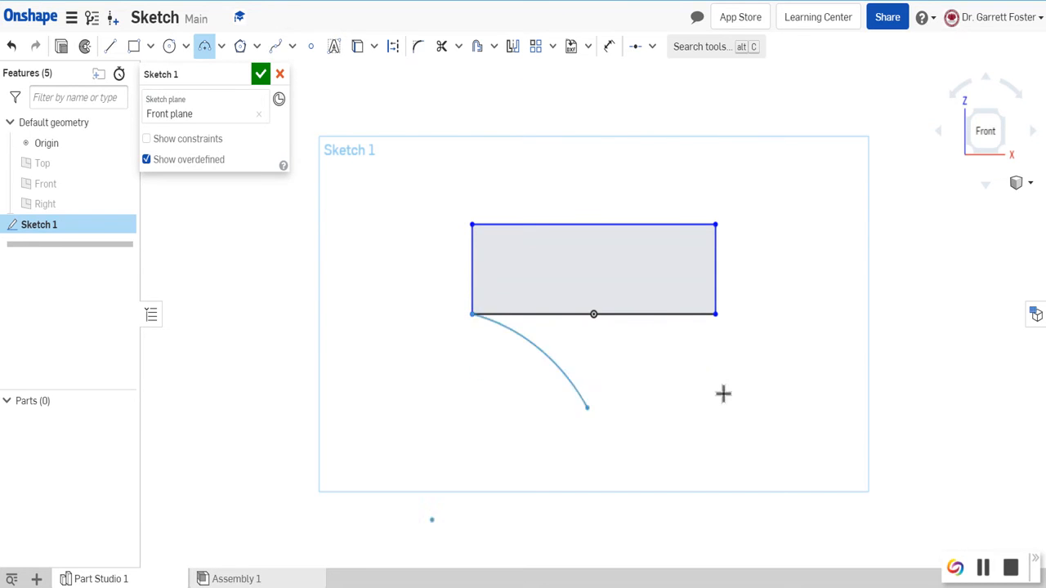
click(717, 314)
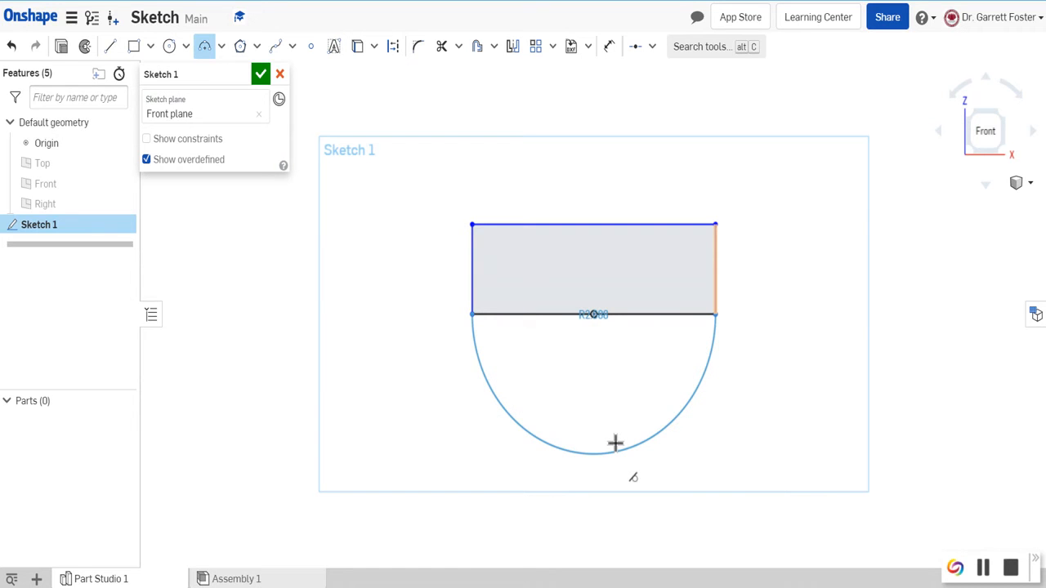
click(616, 444)
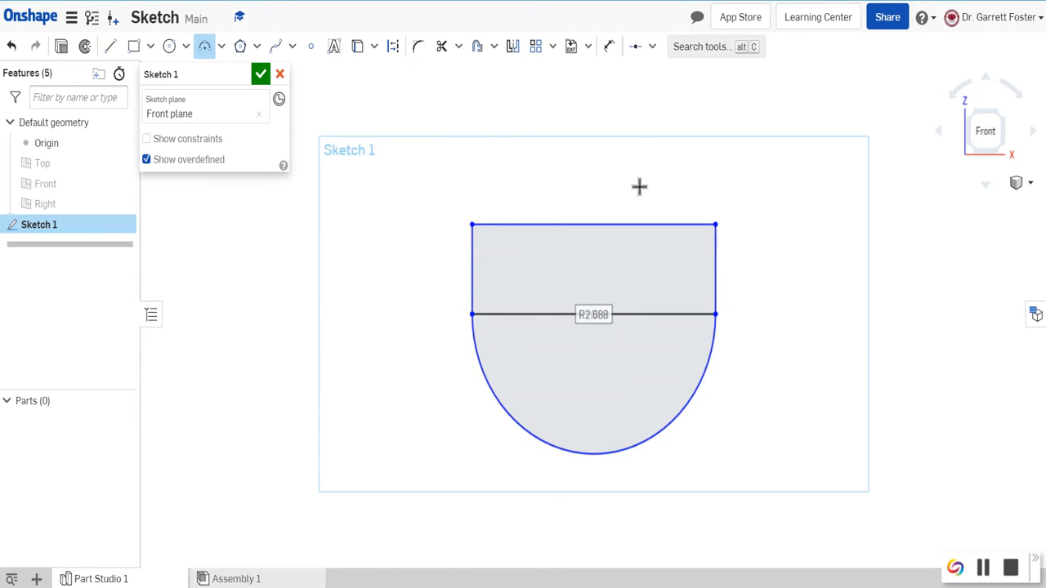
key(ctrl+z)
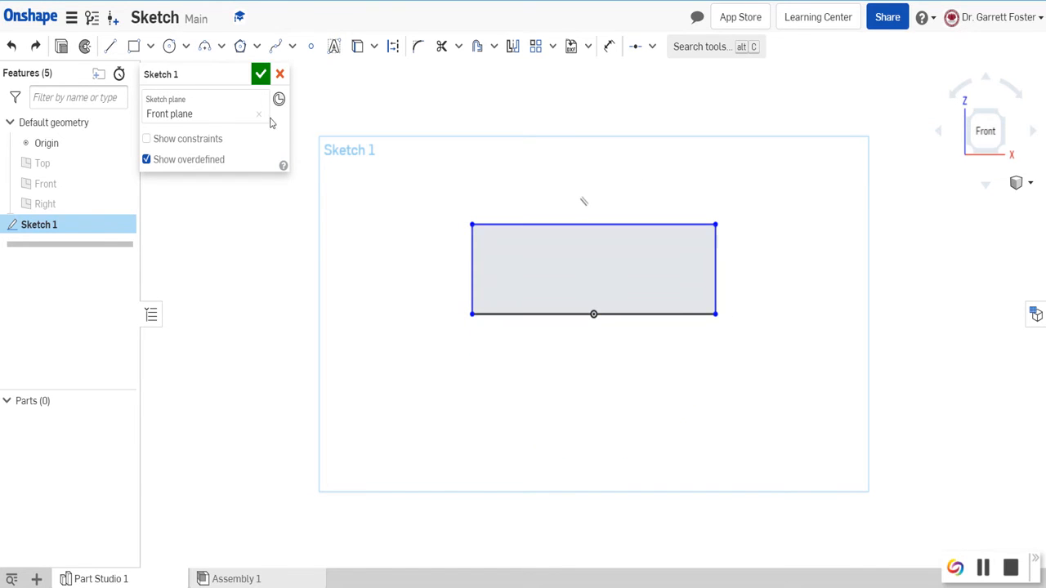
Draw a 3 point arc between the rectangle's two bottom corners, bulging downward with a radius of about 3.943.
click(204, 46)
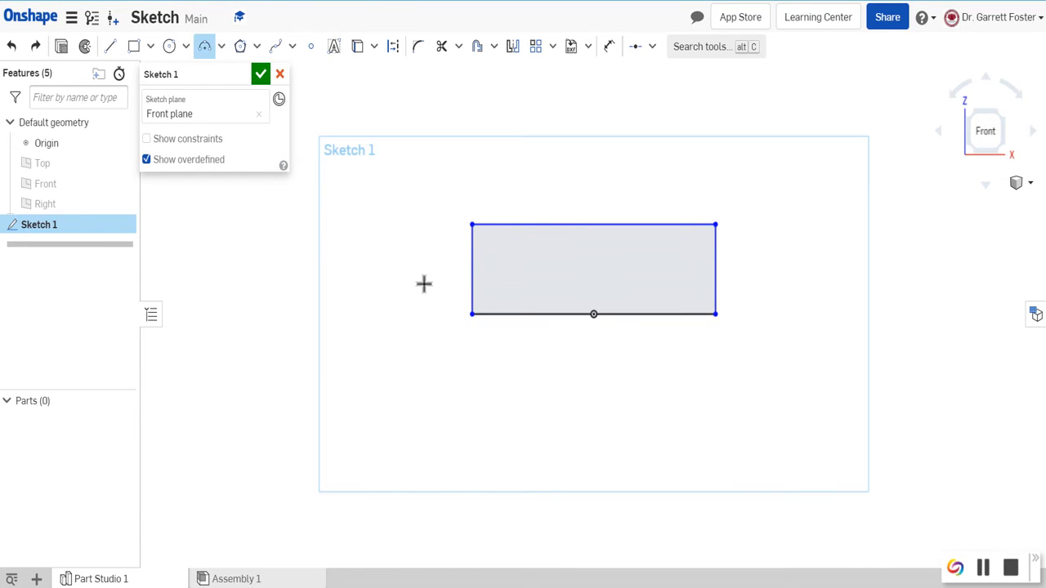
click(472, 314)
click(716, 314)
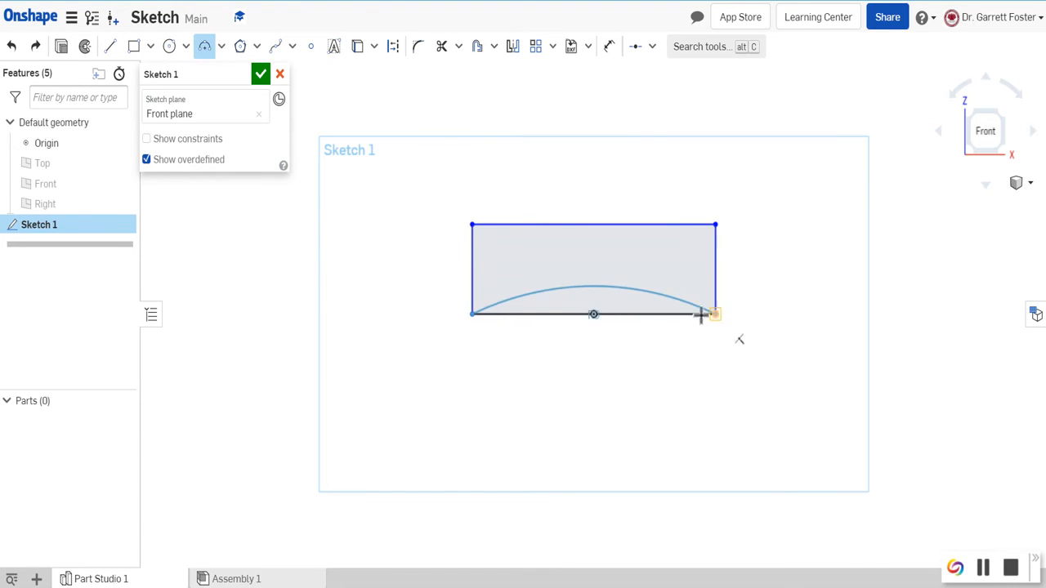
click(658, 351)
Apply Tangent constraints between the arc and both vertical sides of the rectangle.
click(652, 46)
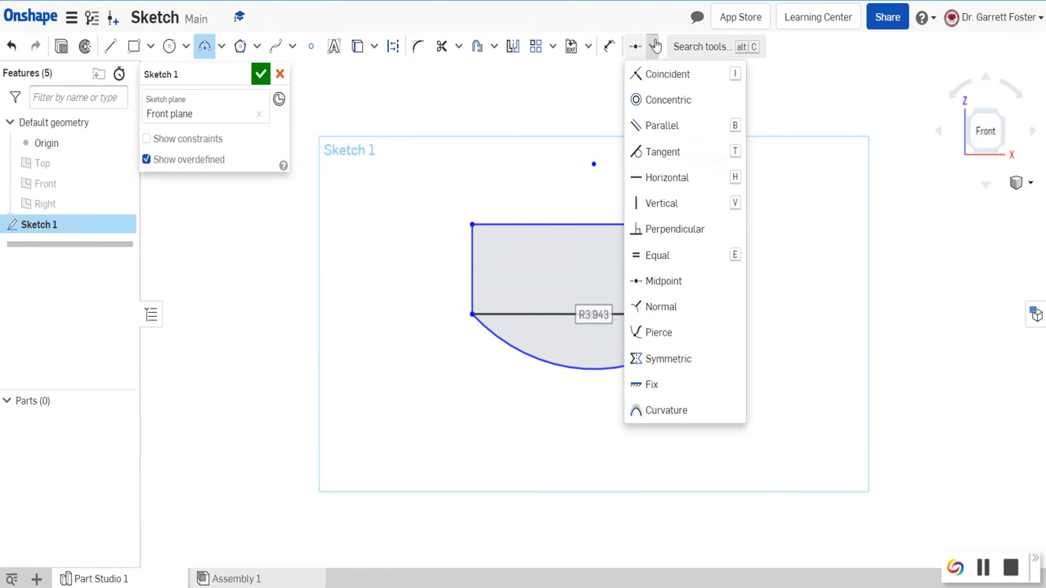
click(669, 147)
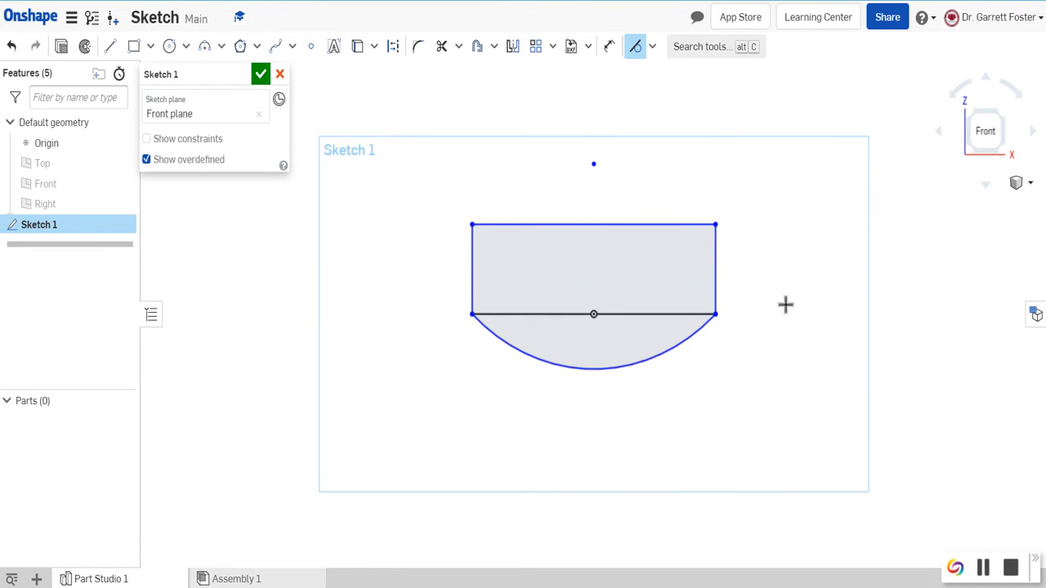
click(693, 327)
click(717, 267)
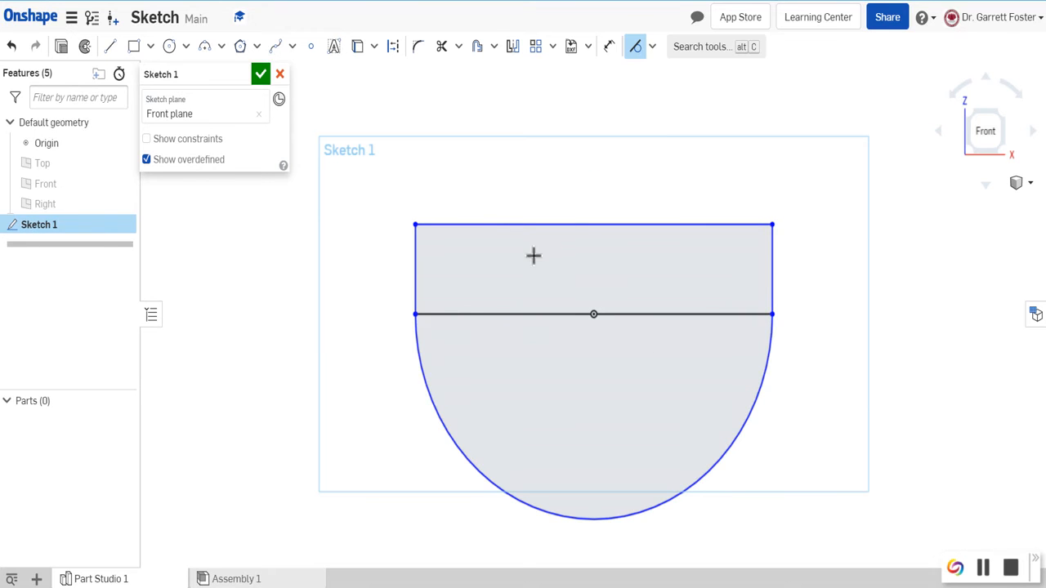
click(417, 260)
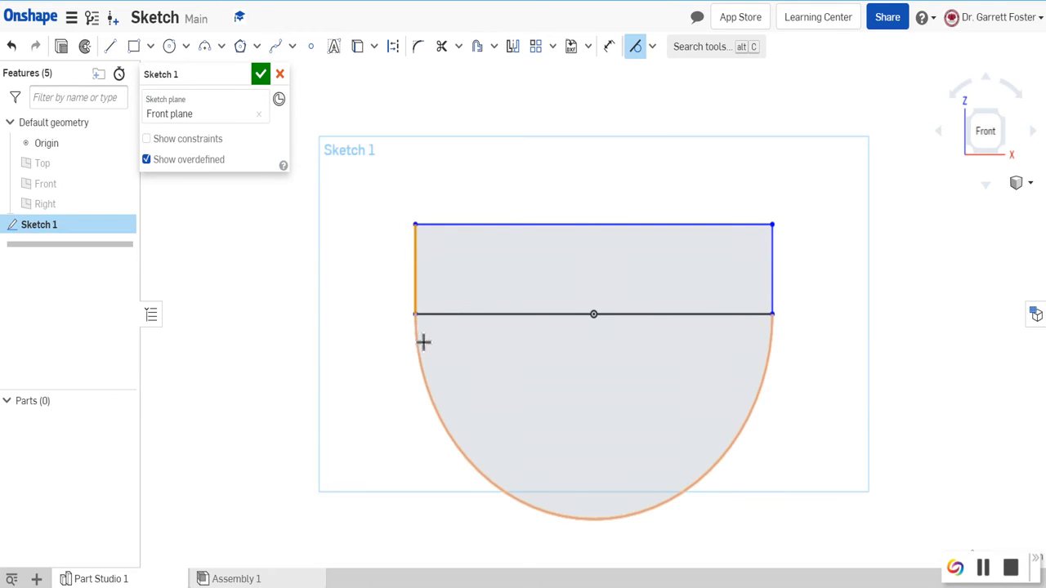
click(422, 343)
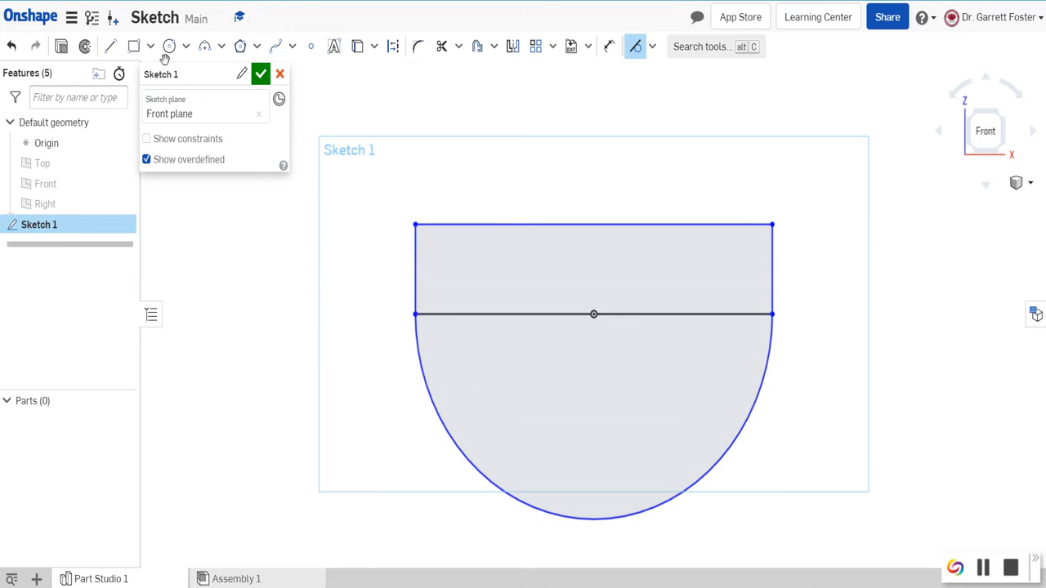
Draw three connected lines above the rectangle between its top corners: slopes of about 2.43 and 2.44 joined by a horizontal of about 4.01.
click(110, 47)
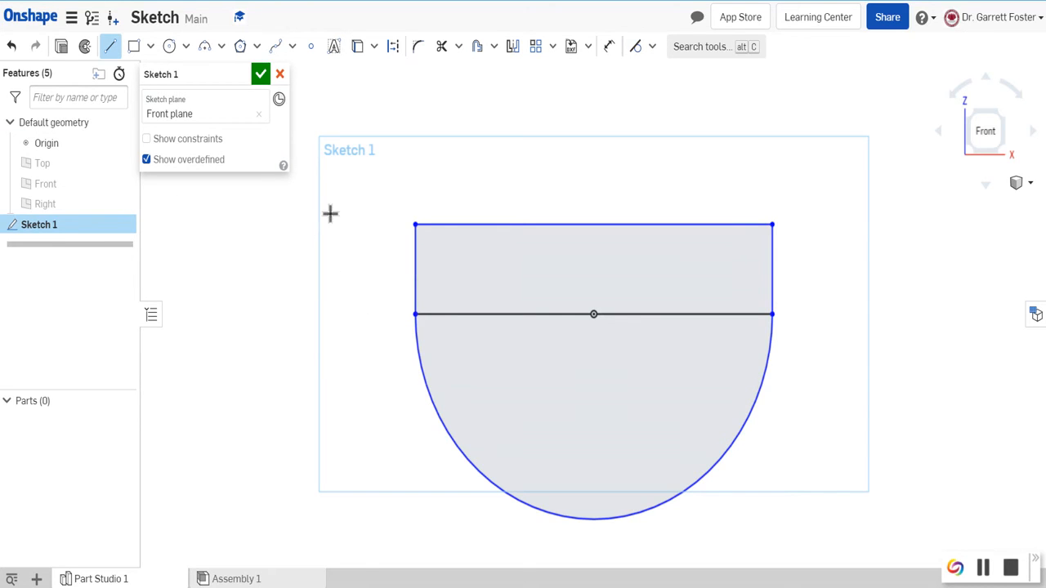
click(415, 224)
click(503, 148)
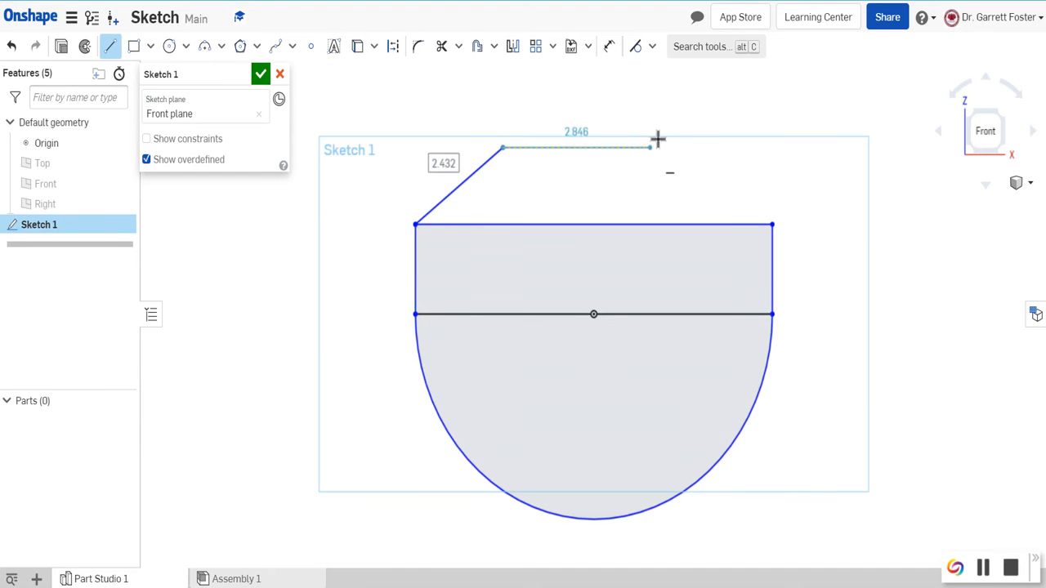
click(684, 147)
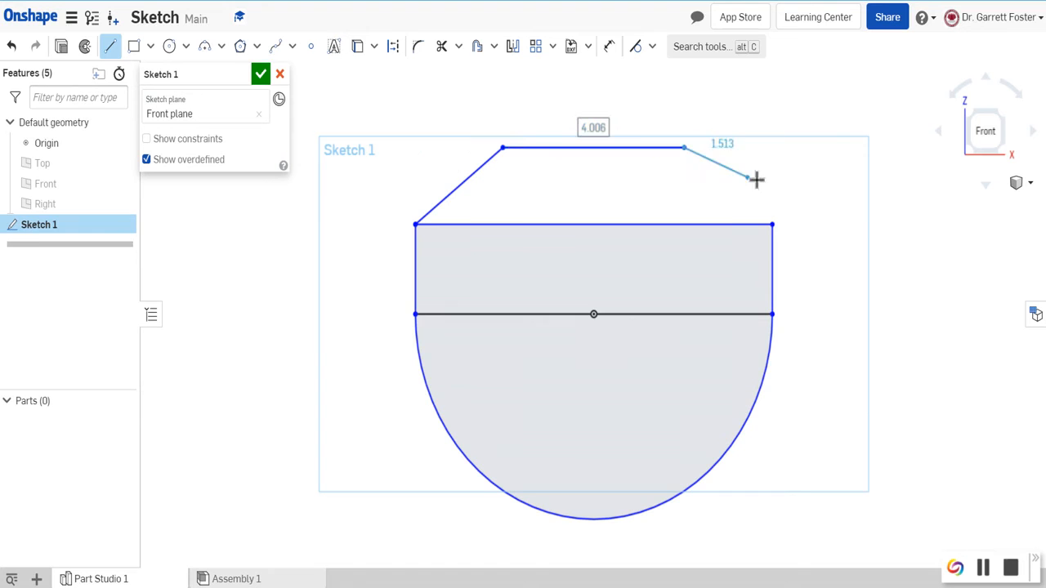
click(772, 223)
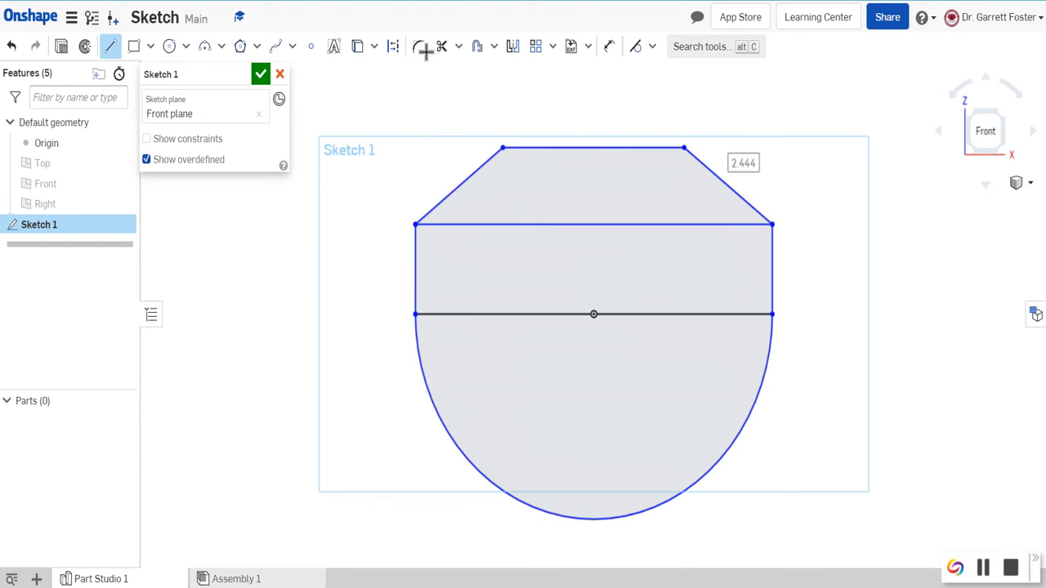
Draw a vertical construction line about 3.94 long from the origin up past the top horizontal line.
click(394, 45)
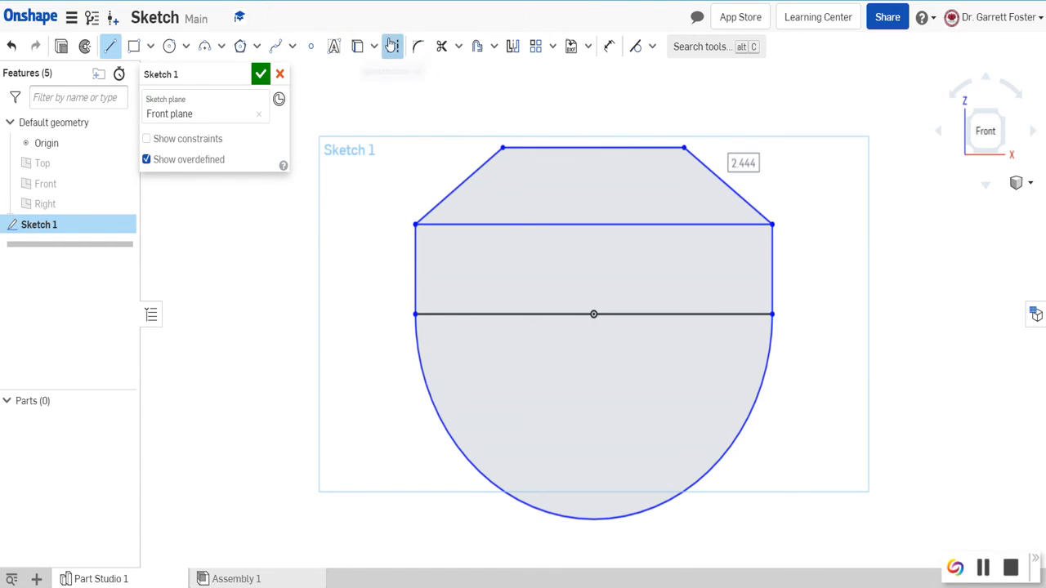
click(595, 314)
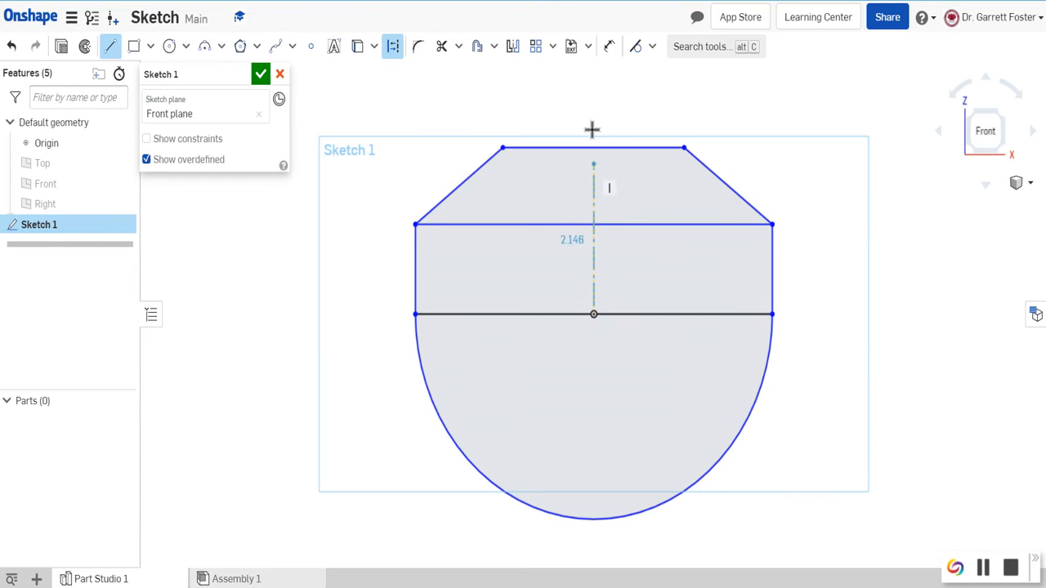
click(594, 108)
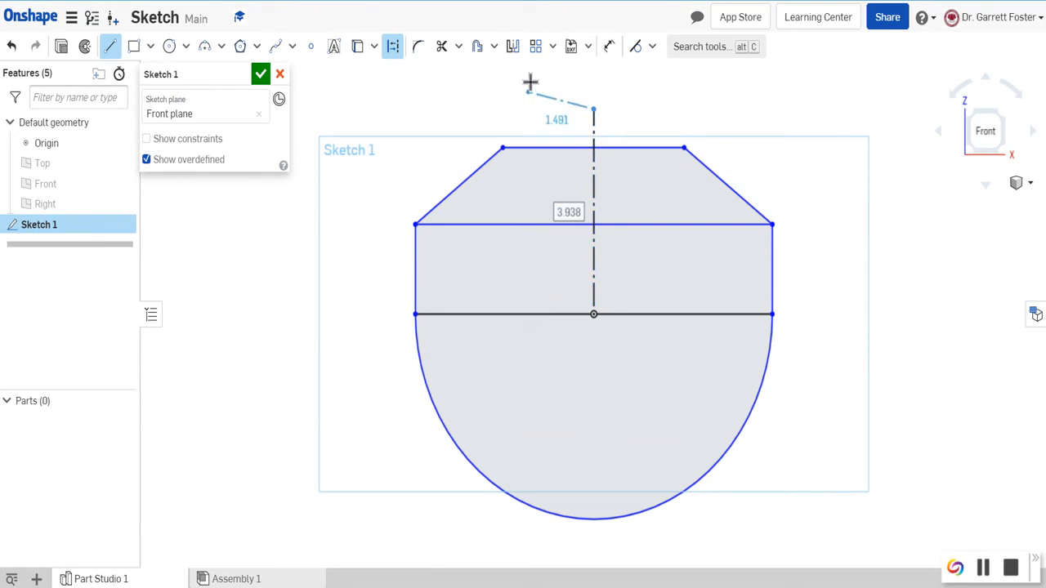
key(Escape)
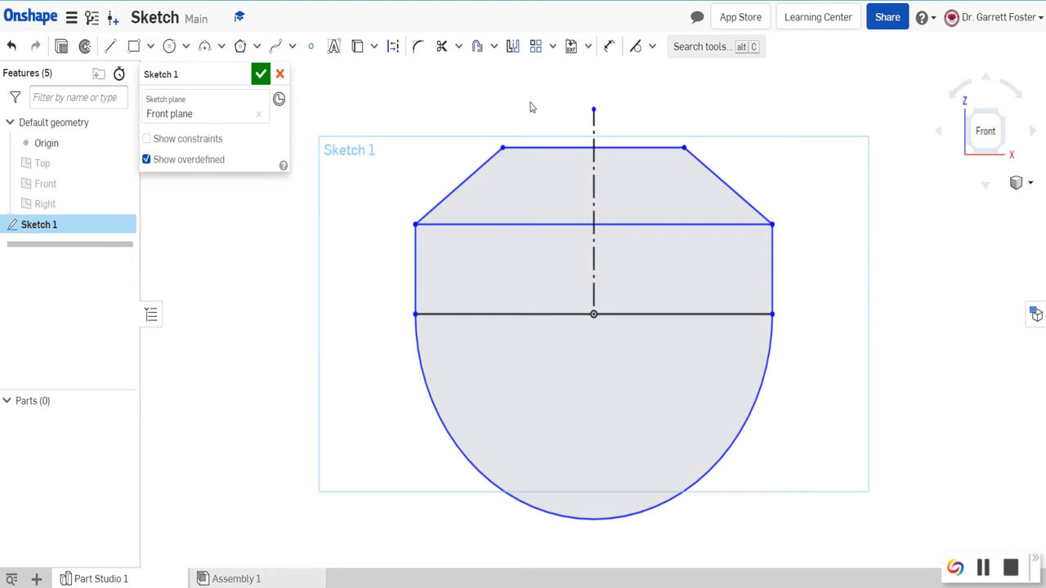
Apply a Coincident constraint between the vertical construction line's upper endpoint and the profile's top horizontal line.
click(594, 107)
click(651, 47)
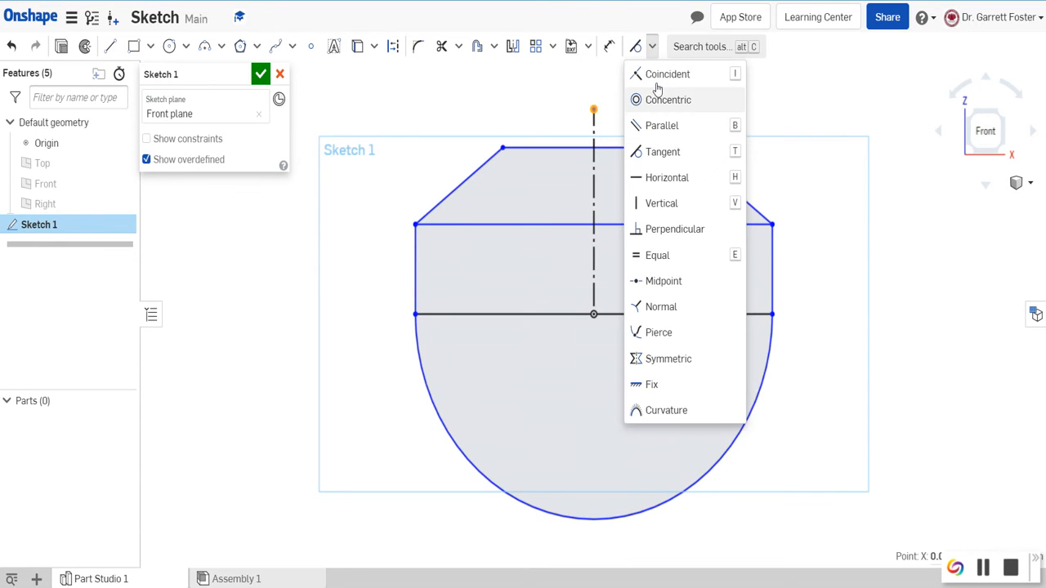
click(668, 73)
click(617, 143)
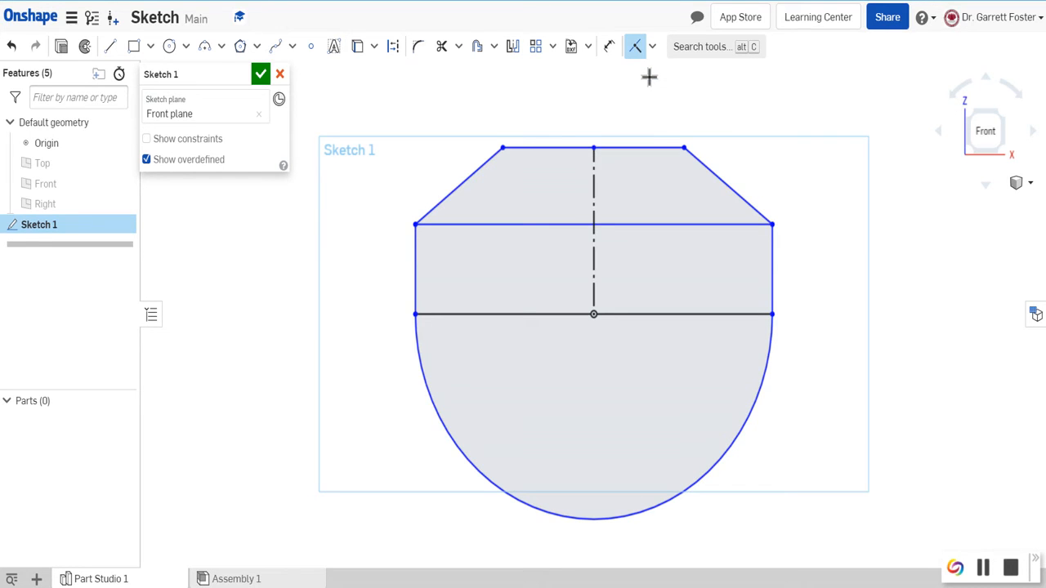
Apply a Midpoint constraint between the vertical construction line's upper endpoint and the profile's top horizontal line.
click(652, 47)
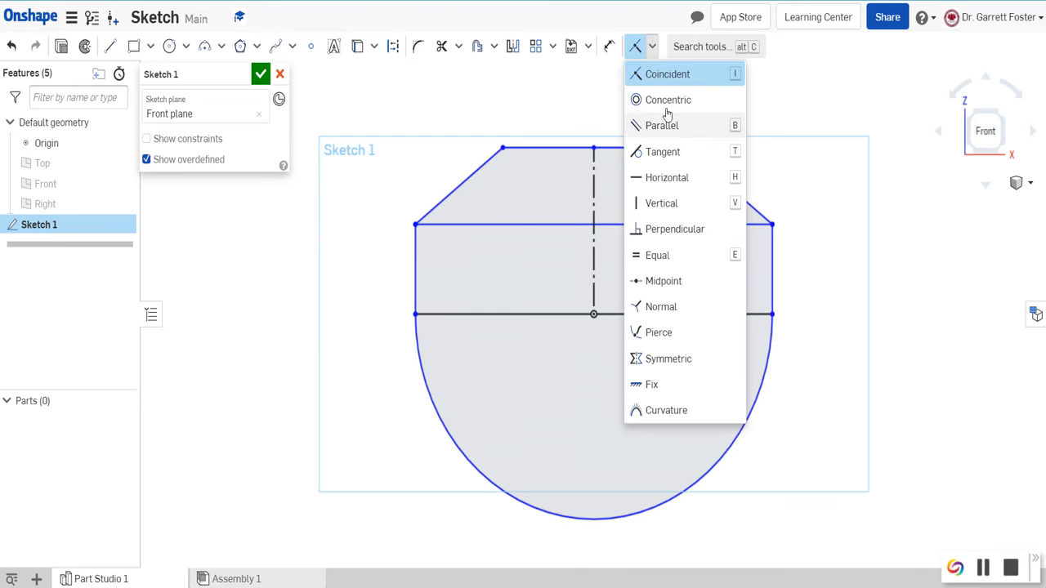
click(671, 281)
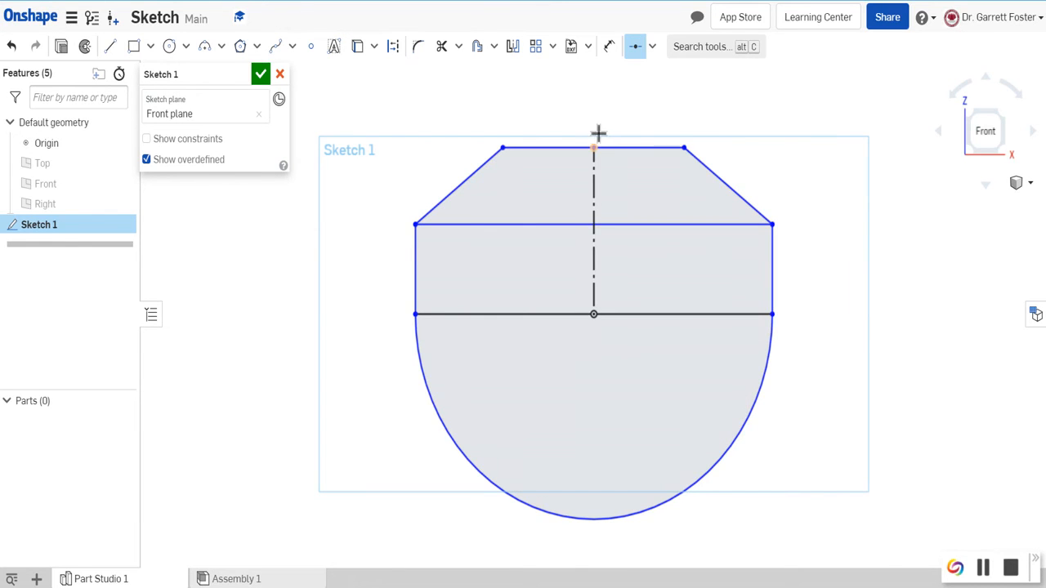
click(598, 136)
click(660, 137)
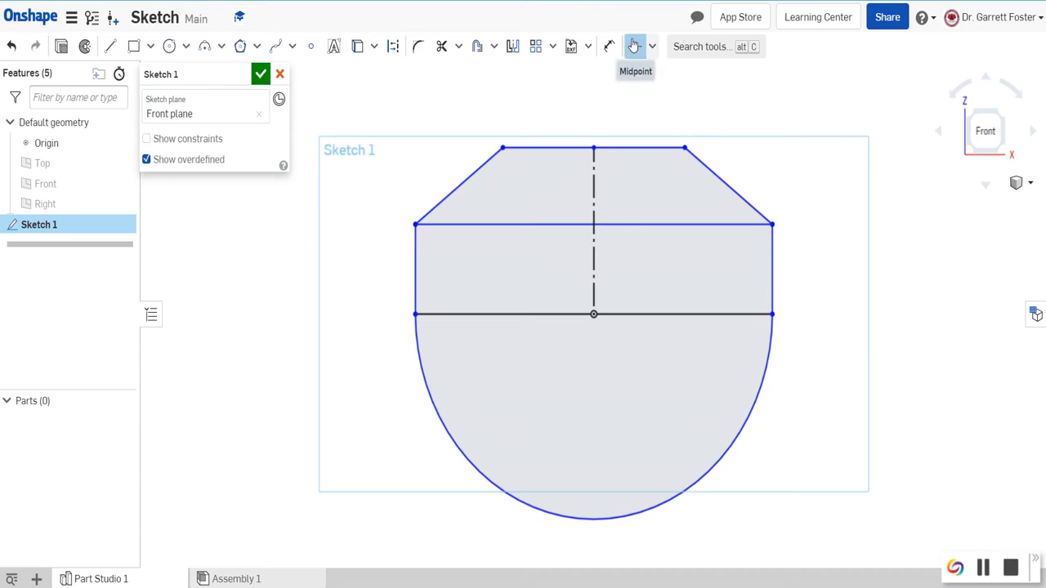
click(543, 185)
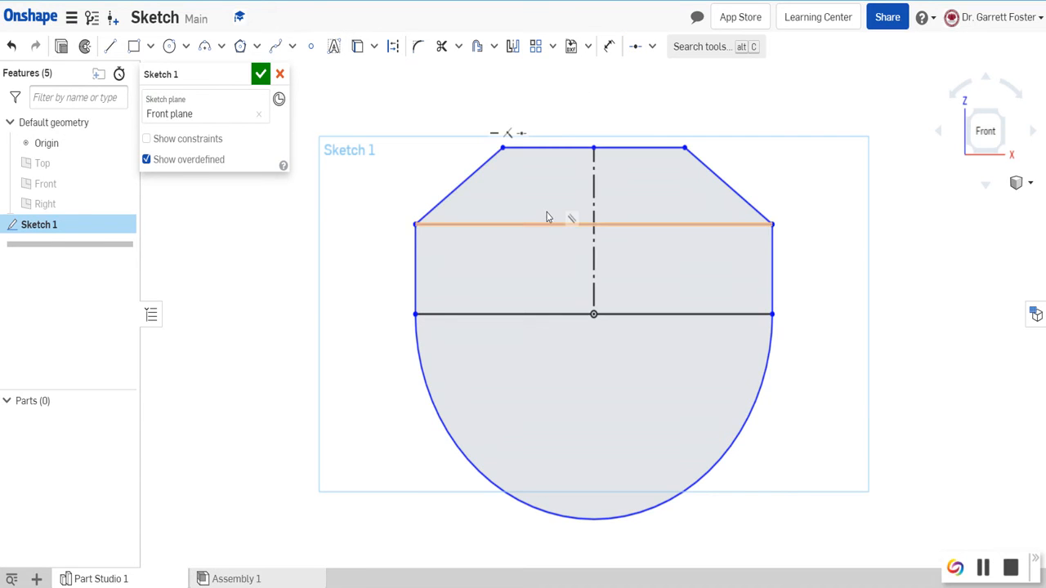
Convert the rectangle's upper and lower horizontal lines to construction geometry.
click(548, 220)
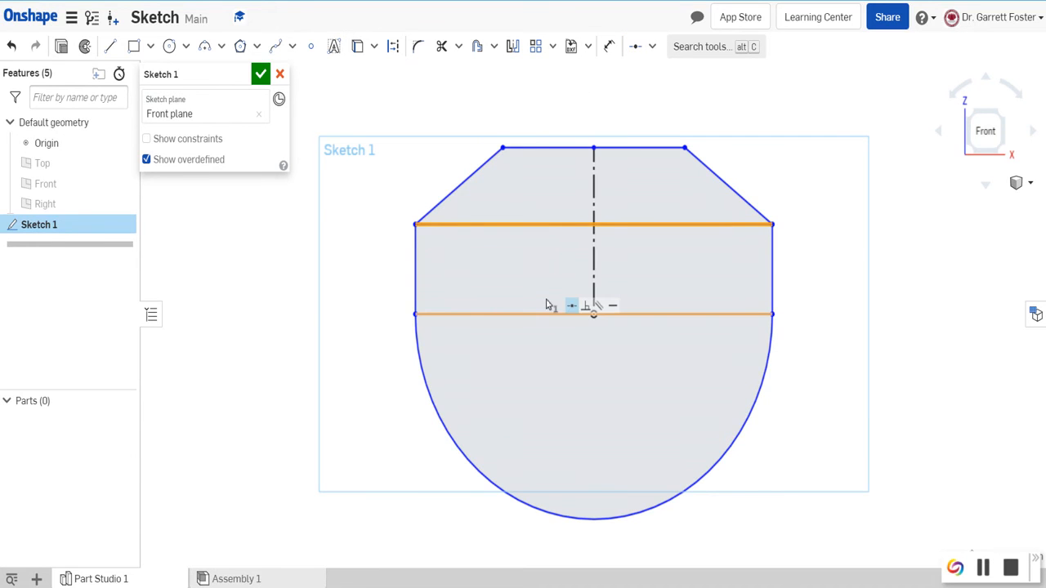
click(549, 307)
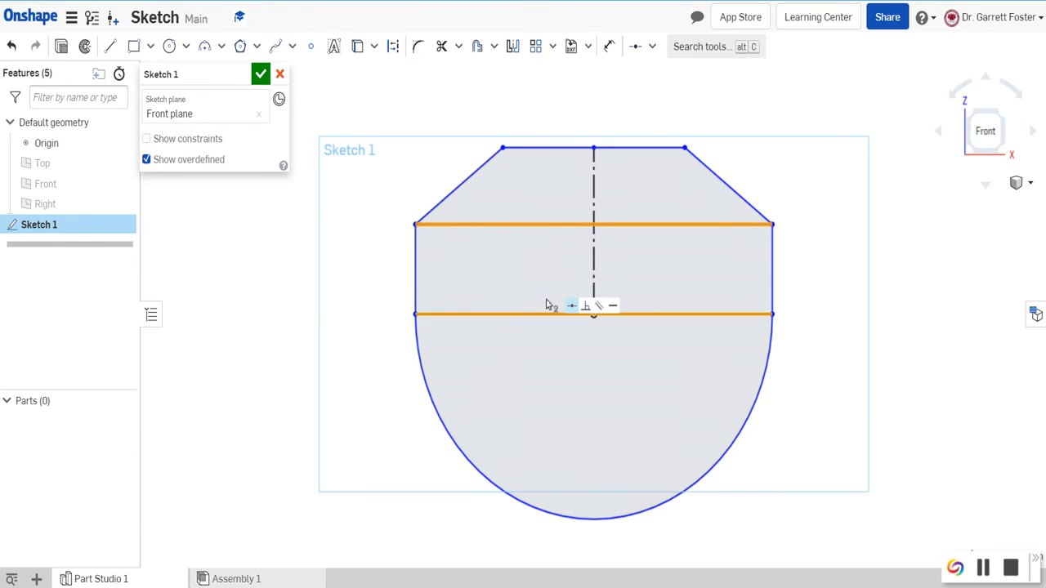
click(393, 45)
click(404, 113)
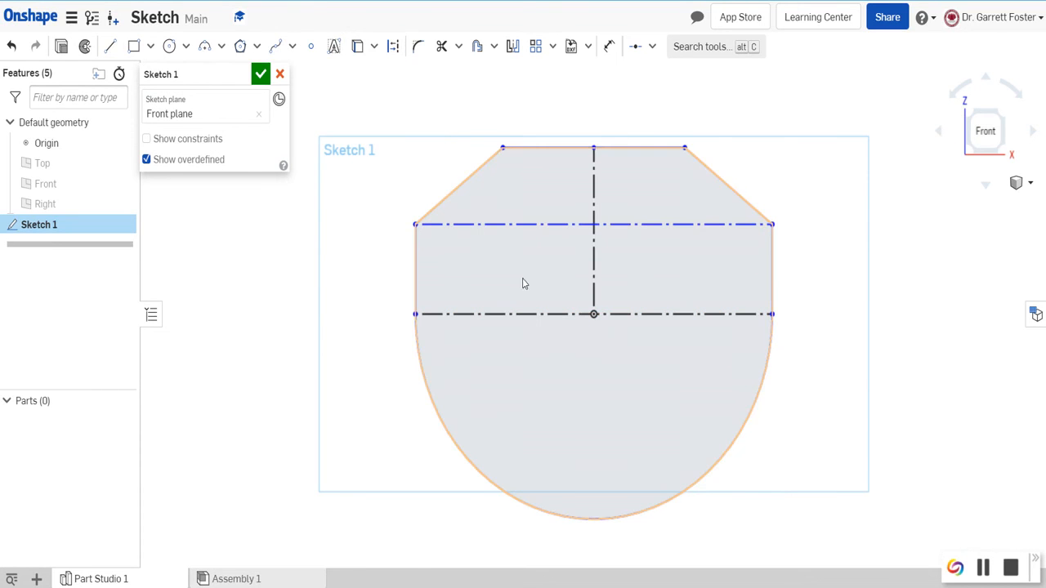
click(593, 249)
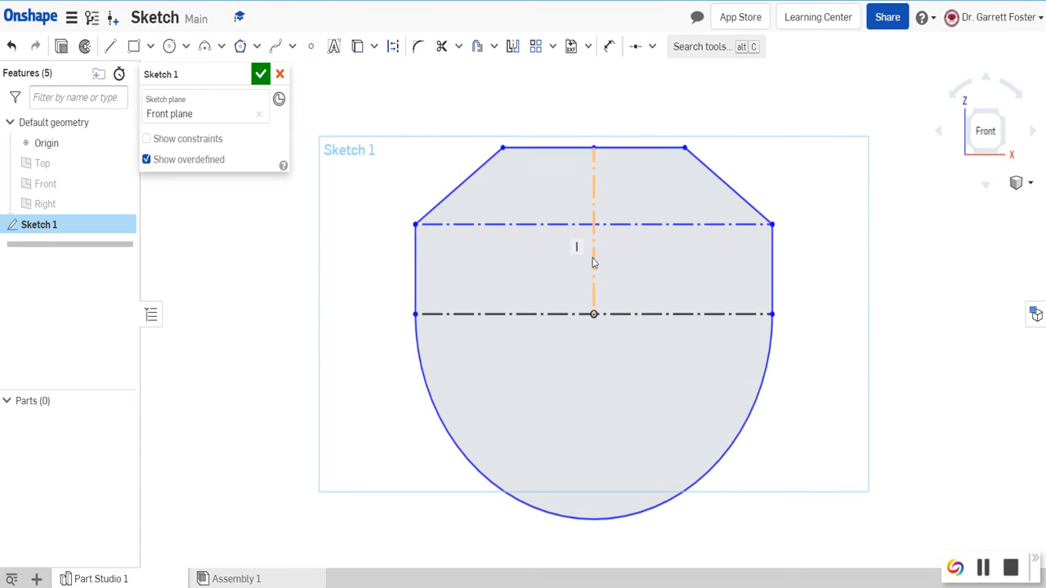
click(393, 46)
click(393, 46)
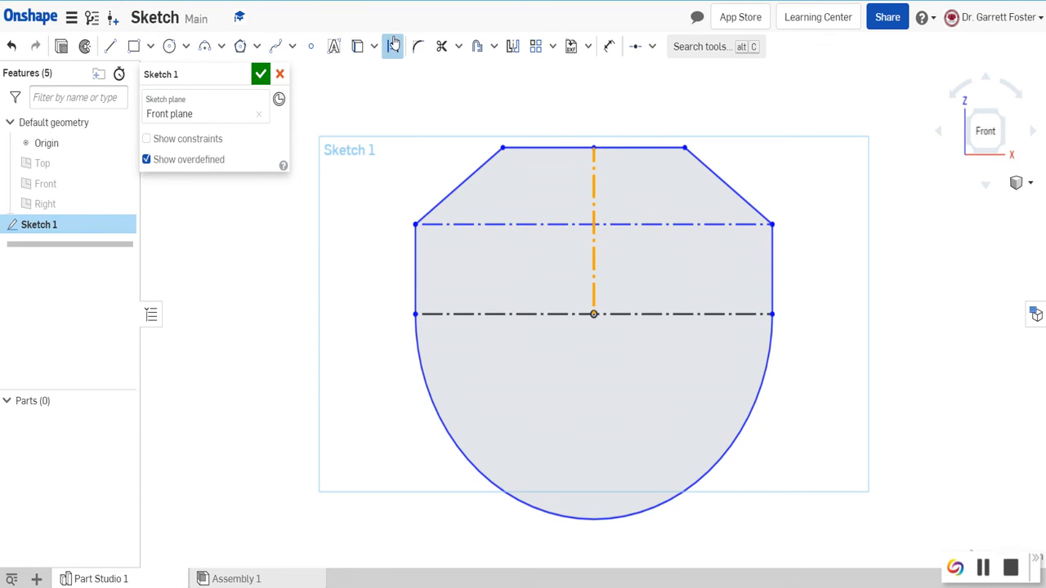
click(393, 79)
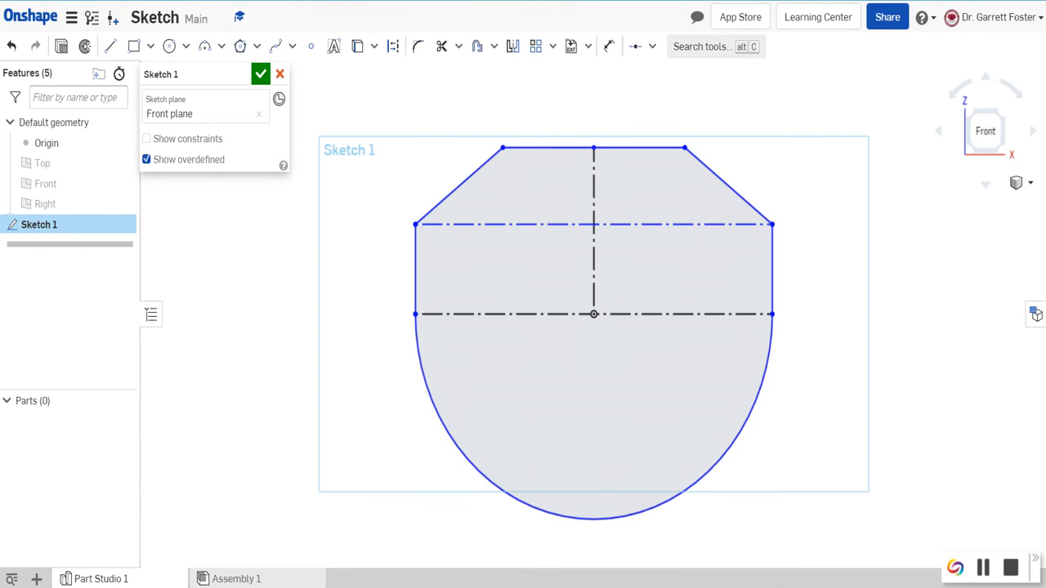
Draw a center point circle at the origin with a diameter of about 3.323 inches.
click(171, 46)
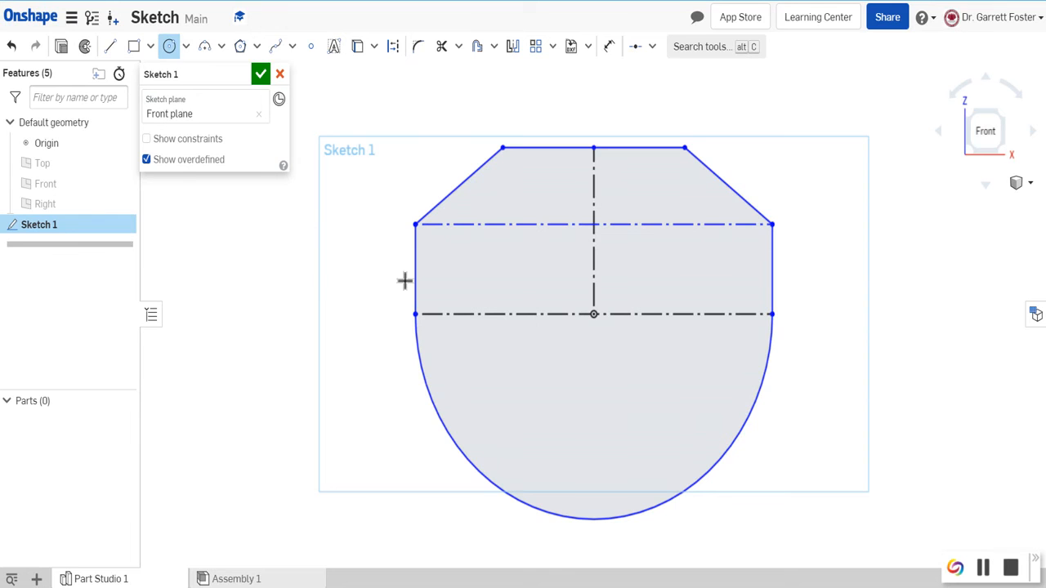
click(186, 47)
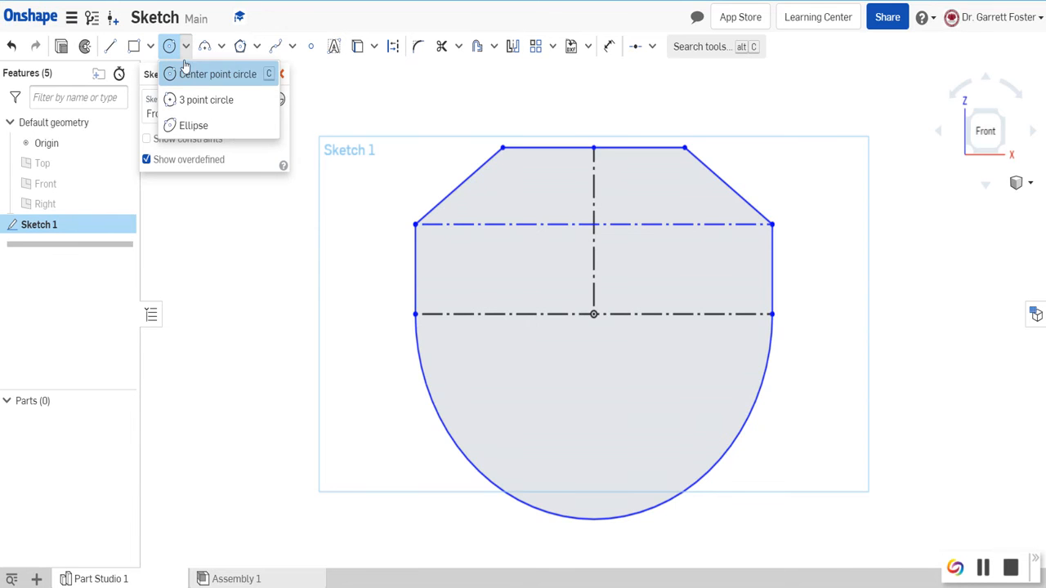
click(179, 54)
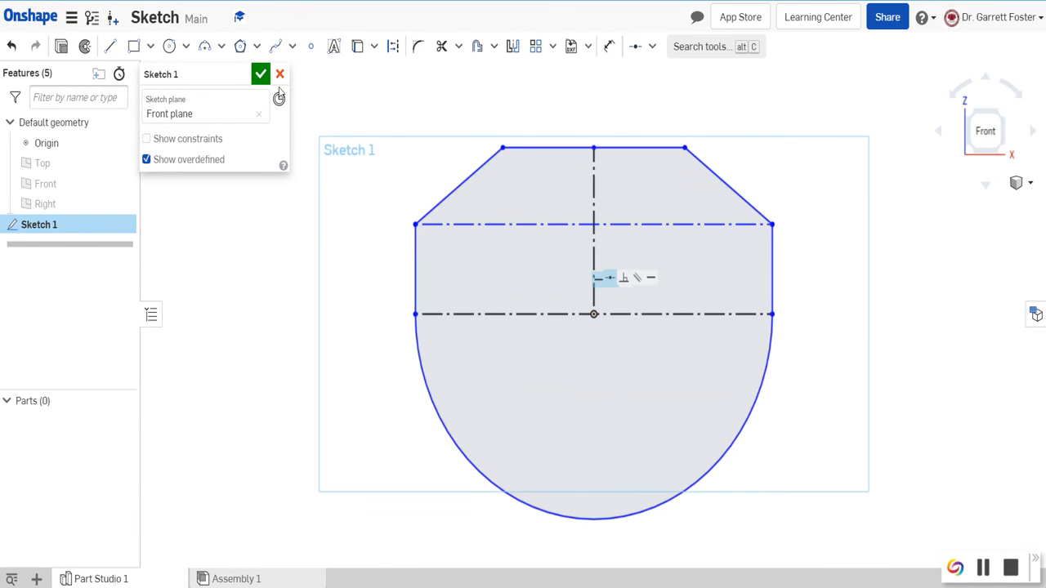
key(c)
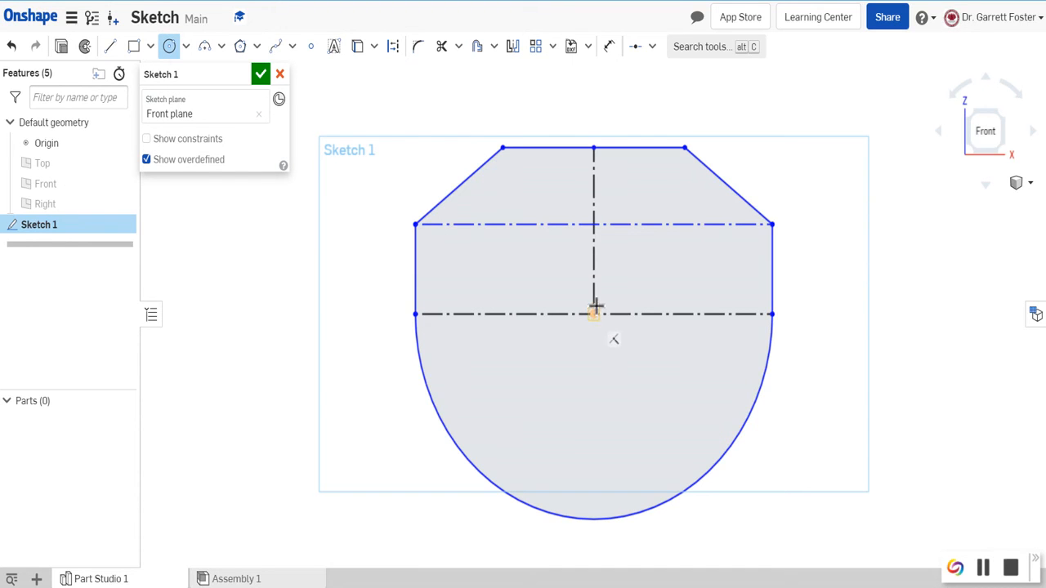
click(594, 314)
click(657, 254)
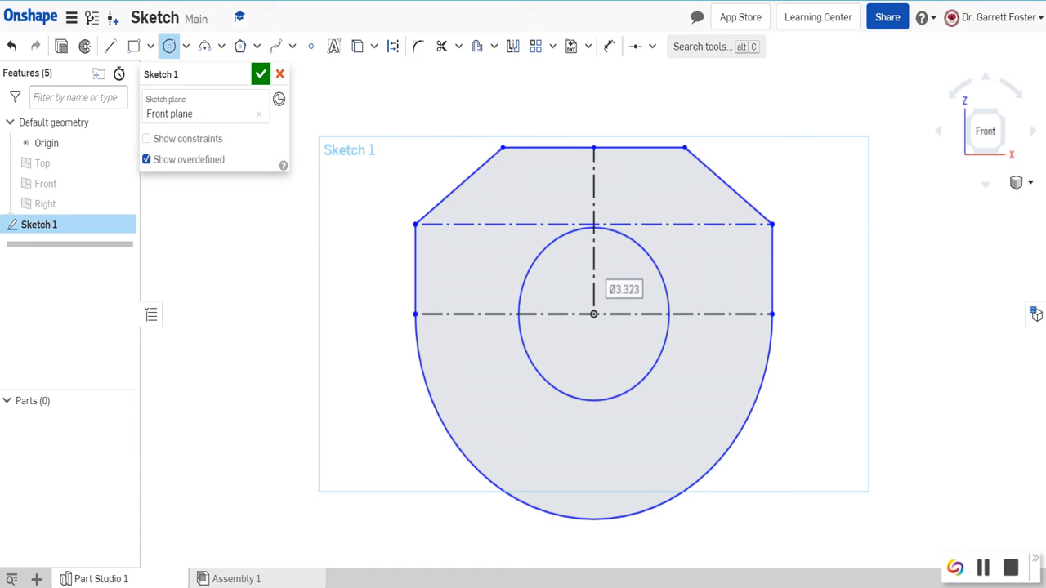
Draw a three-line keyway notch on top of the circle, with sides of about 0.547 and 0.572 and a horizontal of about 1.308.
click(110, 45)
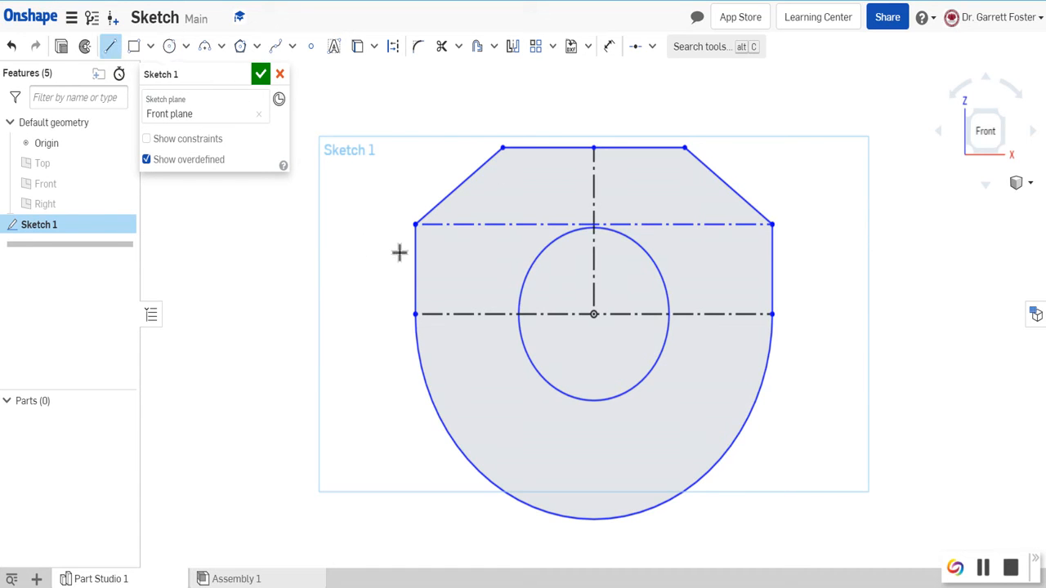
click(565, 231)
click(565, 205)
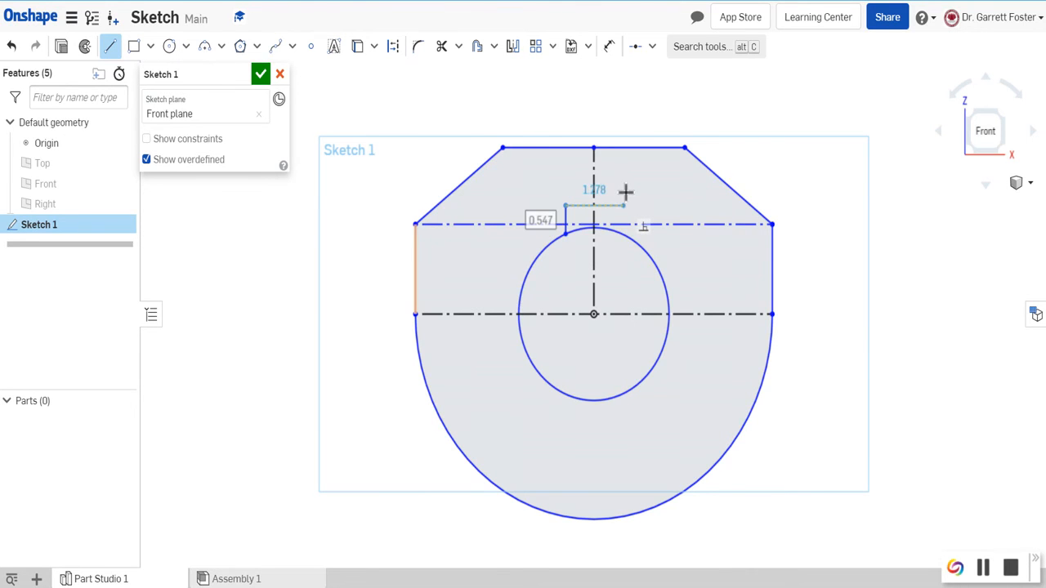
click(626, 205)
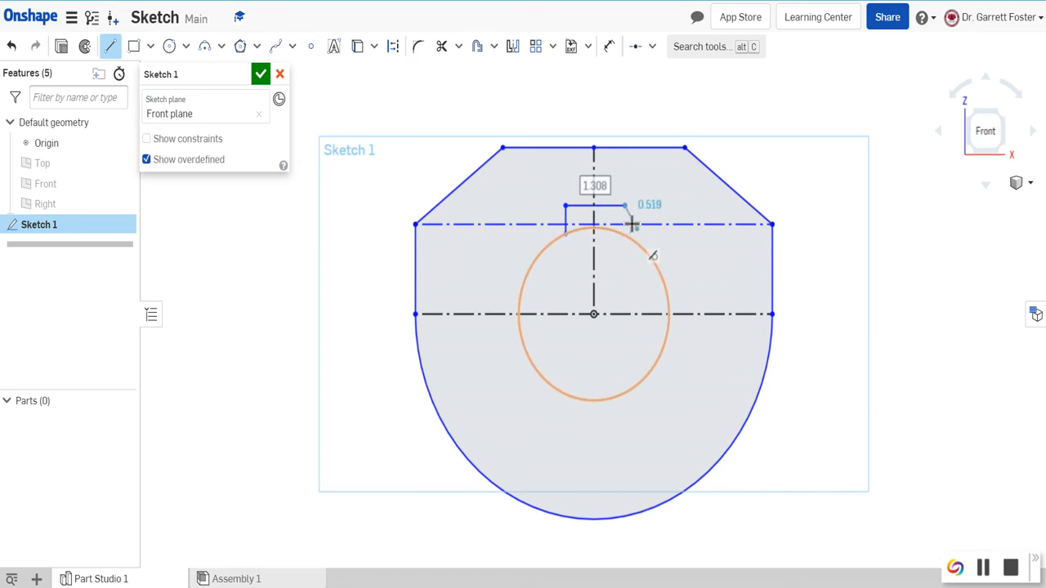
click(626, 232)
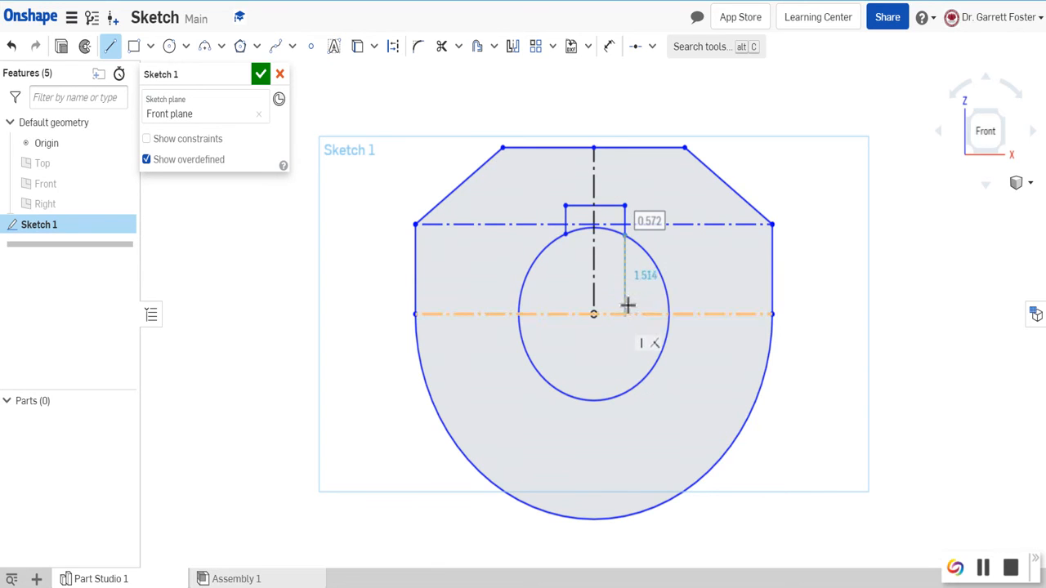
key(Escape)
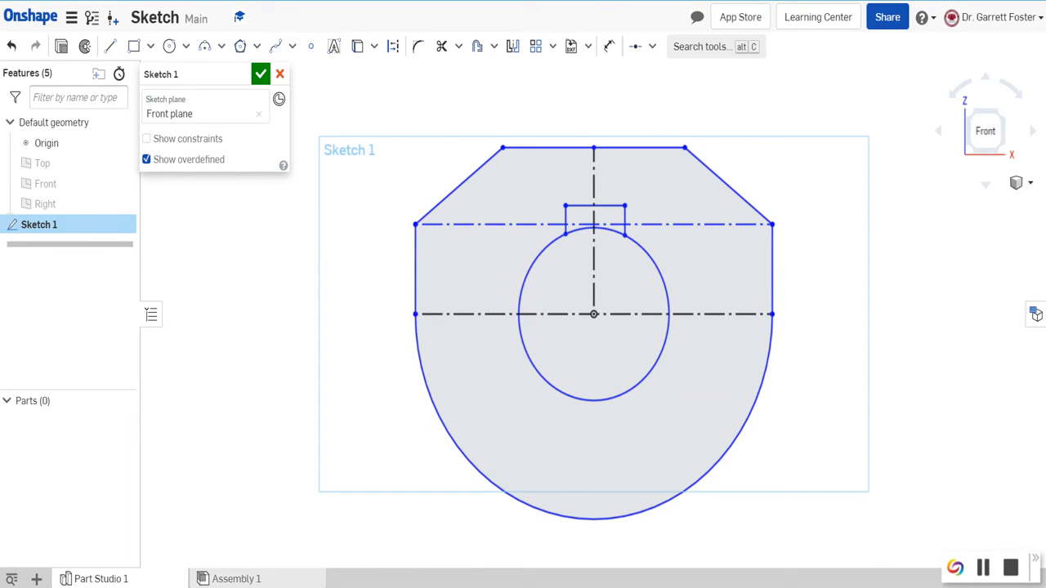
Apply an Equal constraint between the two vertical sides of the notch above the circle.
click(653, 47)
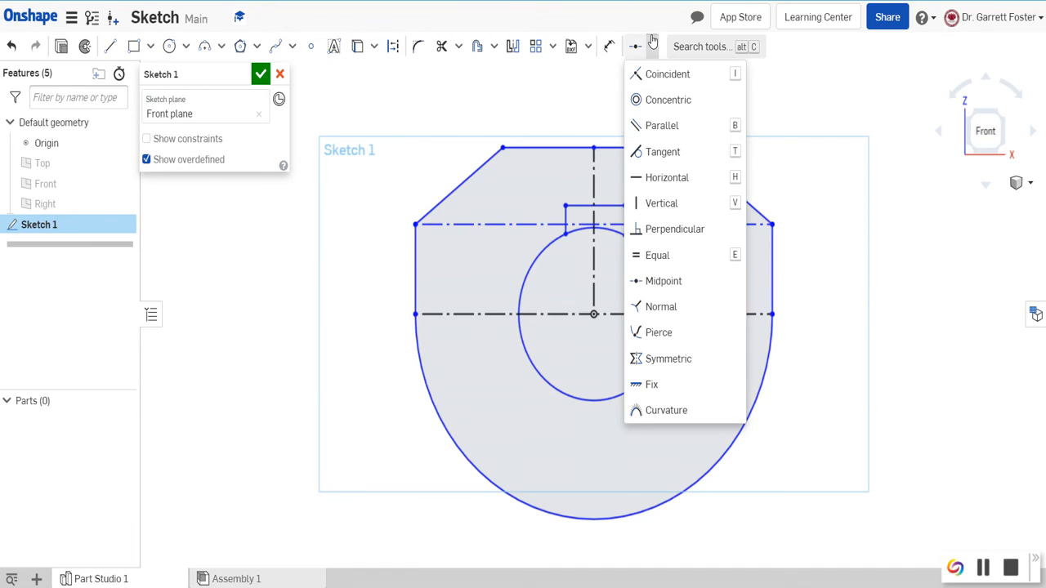
click(662, 252)
click(626, 209)
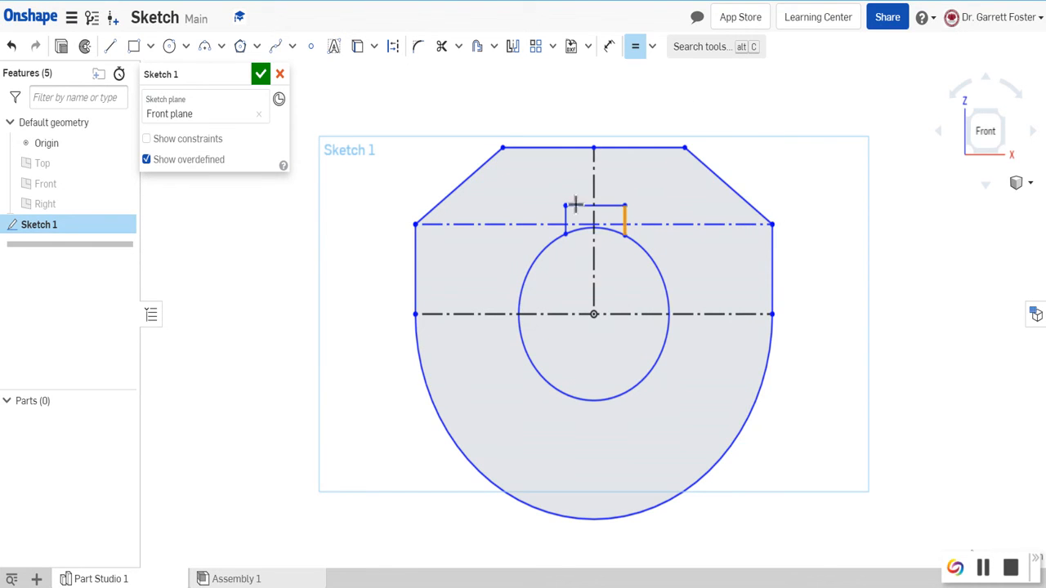
click(564, 214)
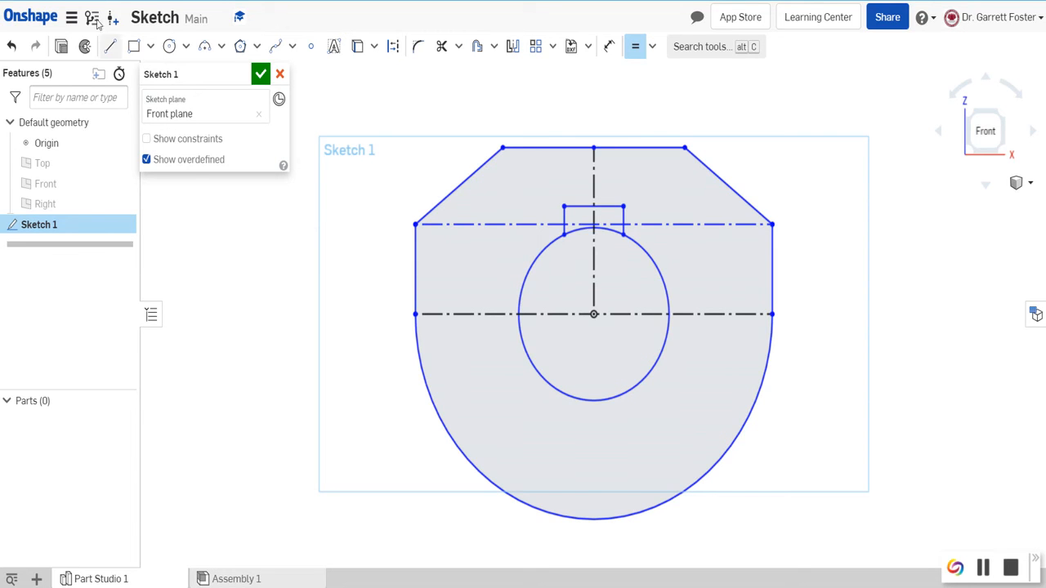
Check the workspace units and accept Inch as the default length unit.
click(72, 17)
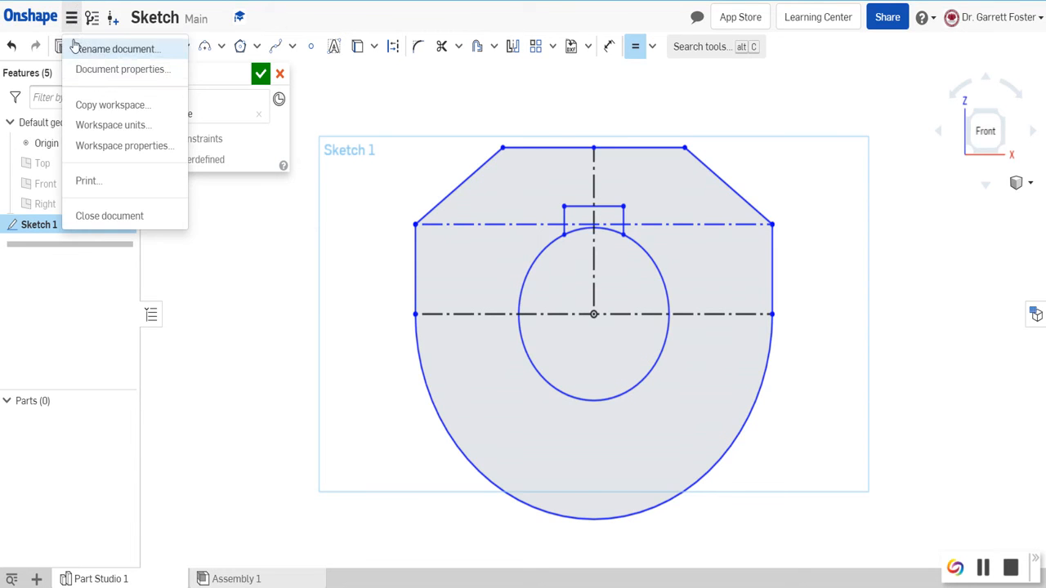
click(113, 124)
click(166, 165)
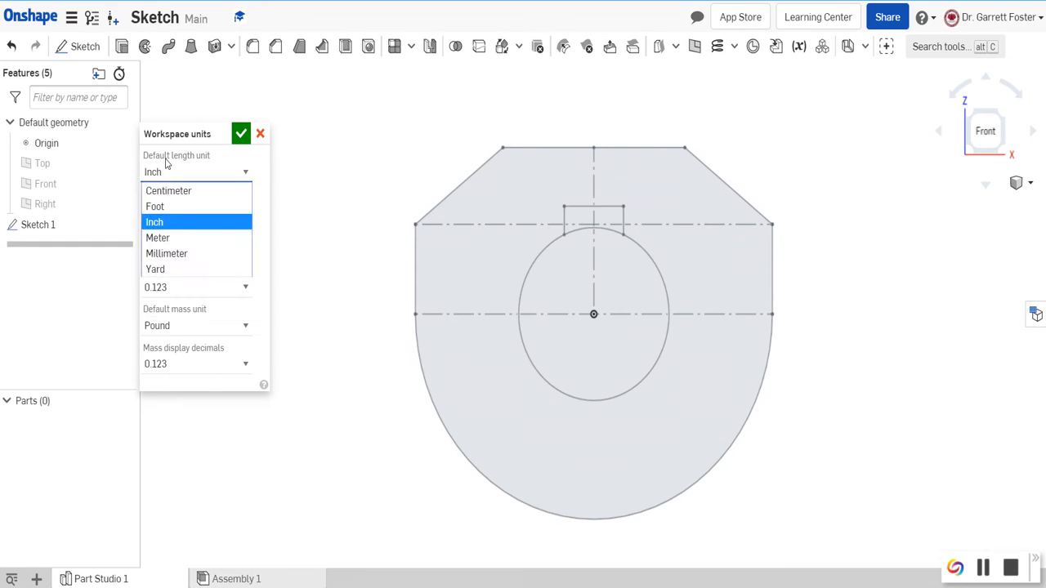
click(166, 163)
click(239, 133)
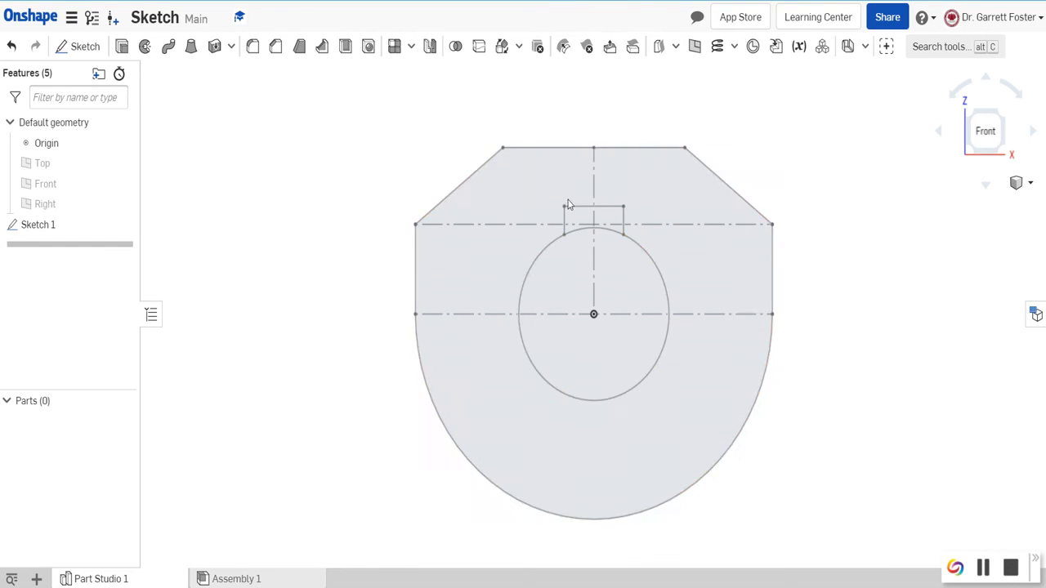
Reopen Sketch 1 for editing and dimension the vertical distance from the origin to the notch's top line as 1.25 in.
double_click(494, 421)
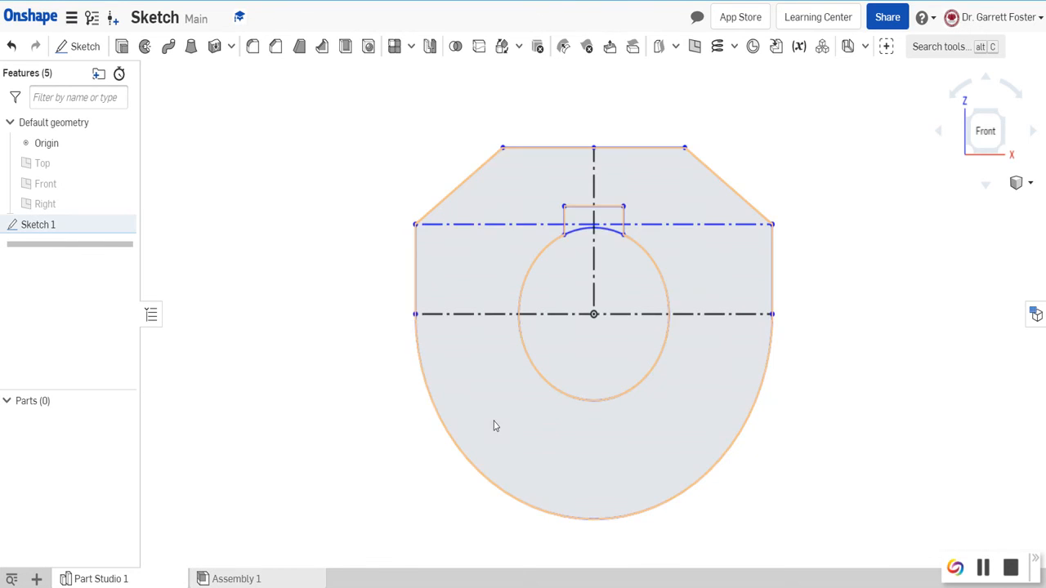
double_click(58, 212)
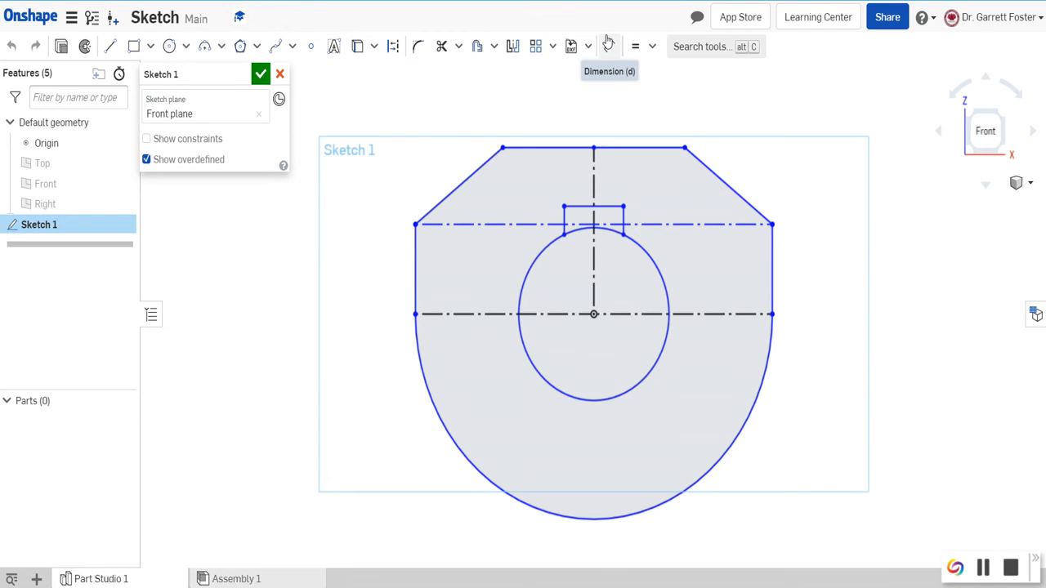
click(609, 45)
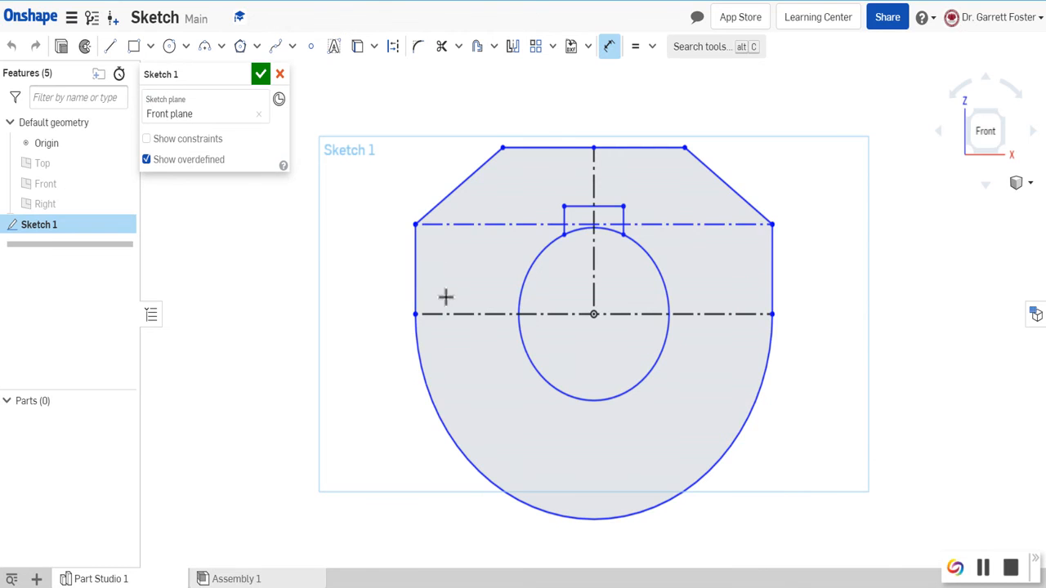
click(564, 206)
click(594, 314)
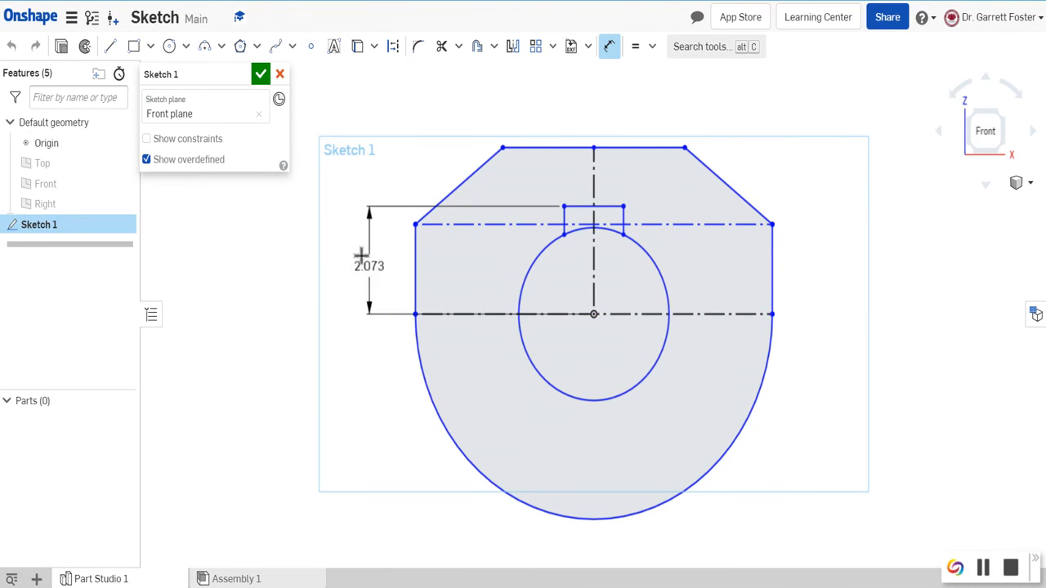
click(353, 256)
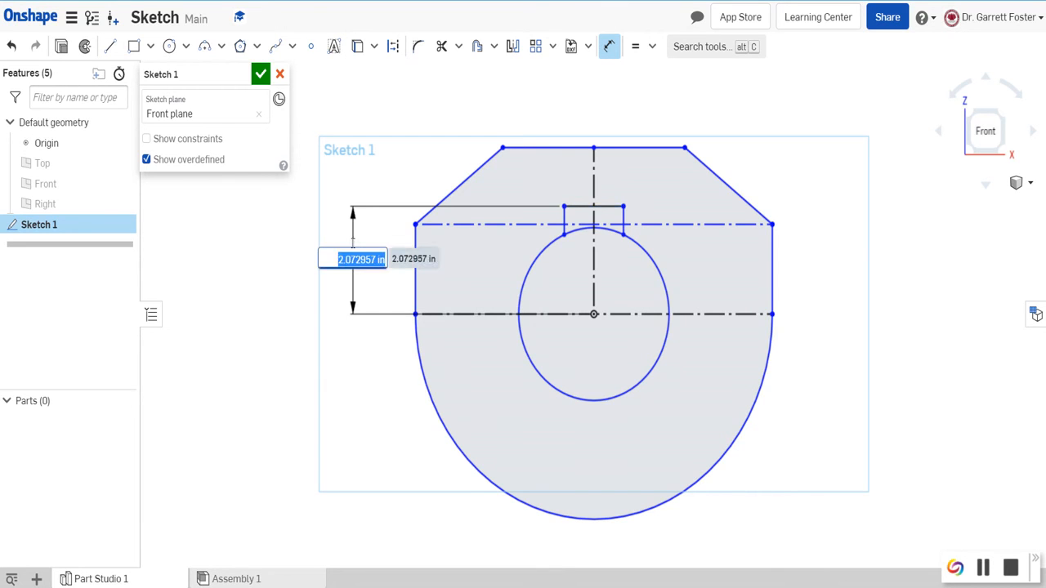
text(1.25)
key(Return)
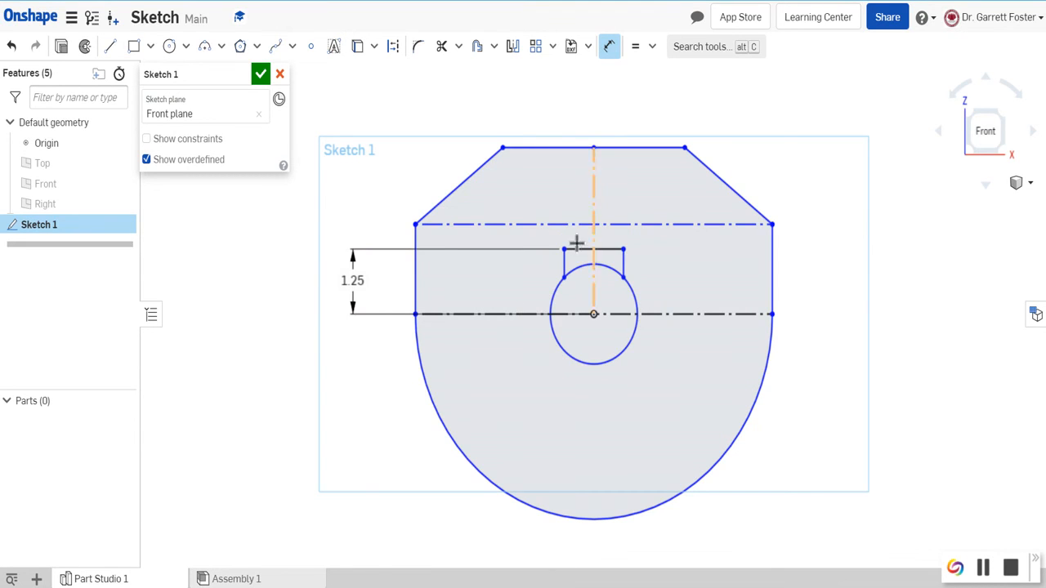
Dimension the keyway notch's horizontal width as 0.75 in.
click(623, 248)
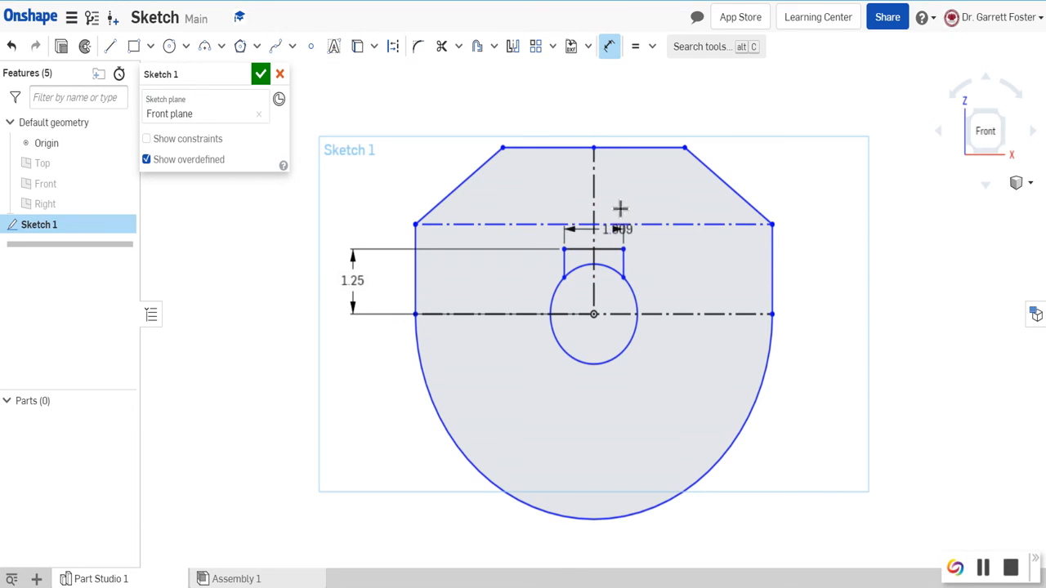
click(506, 192)
text(0.75)
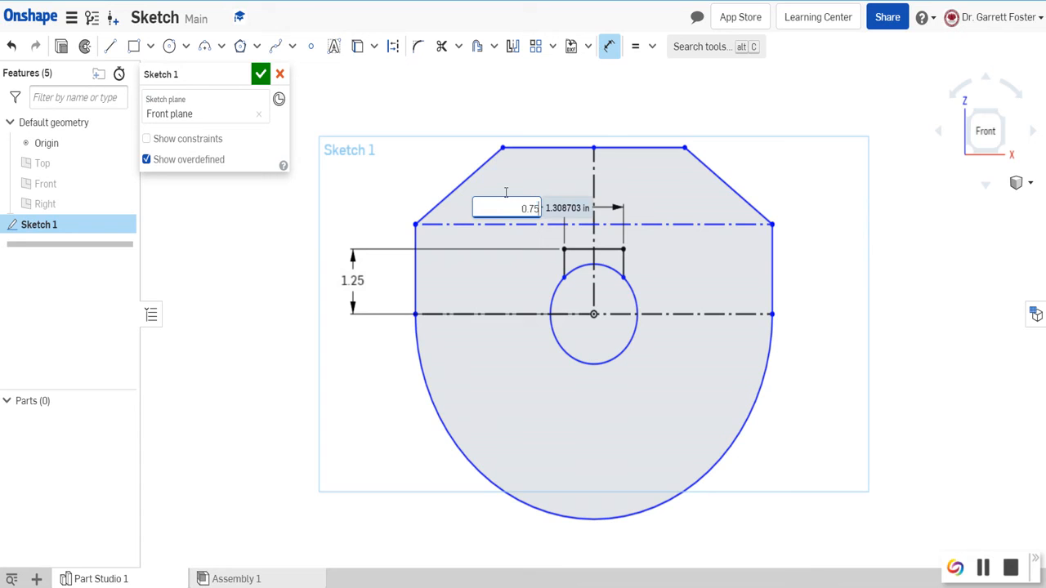
key(Return)
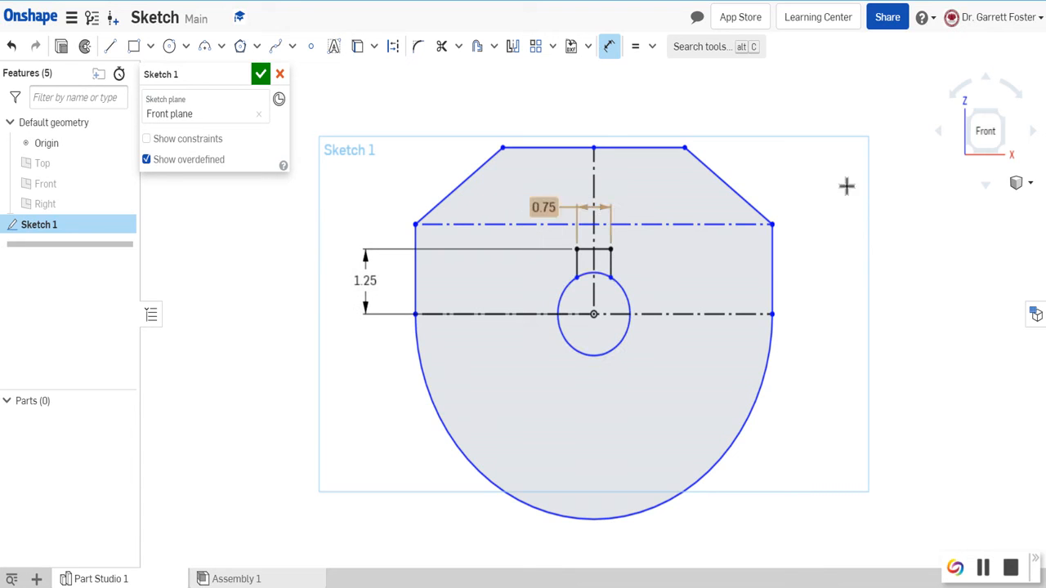
Dimension the profile's right vertical side as 2.5 in and the top line's height above the horizontal centerline as 3.75 in.
click(775, 259)
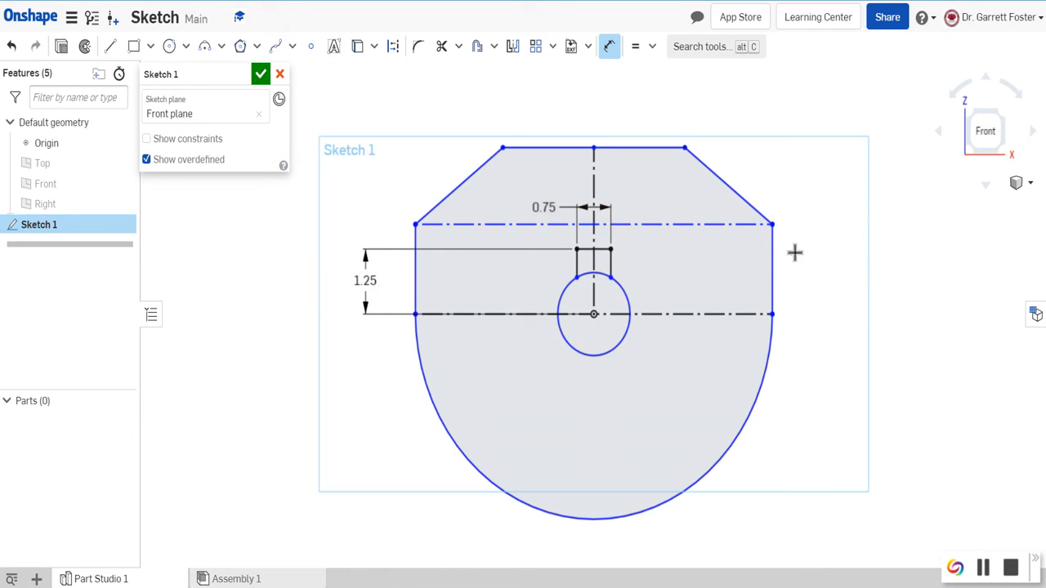
click(811, 262)
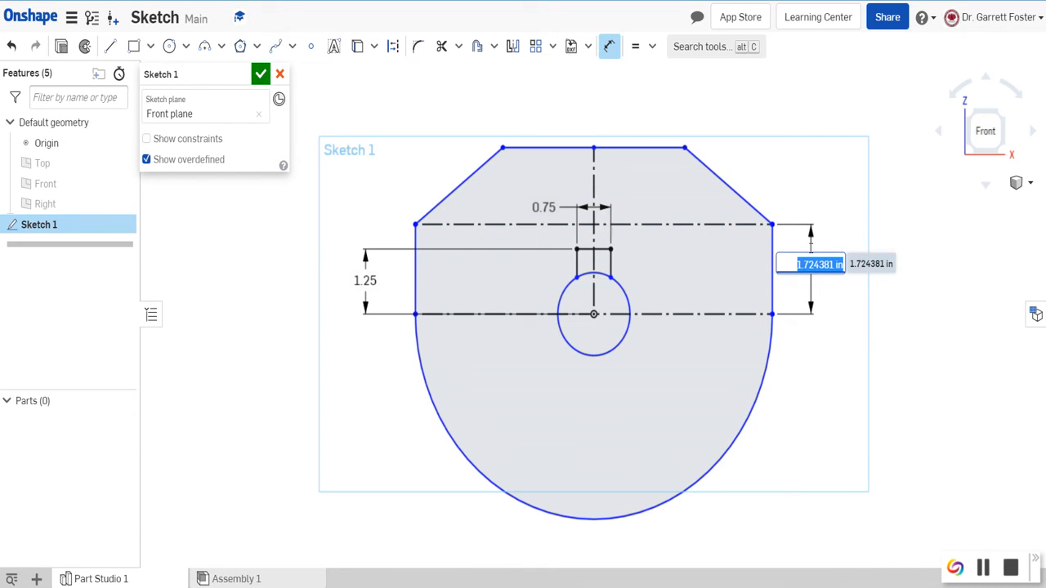
text(2.5)
key(Return)
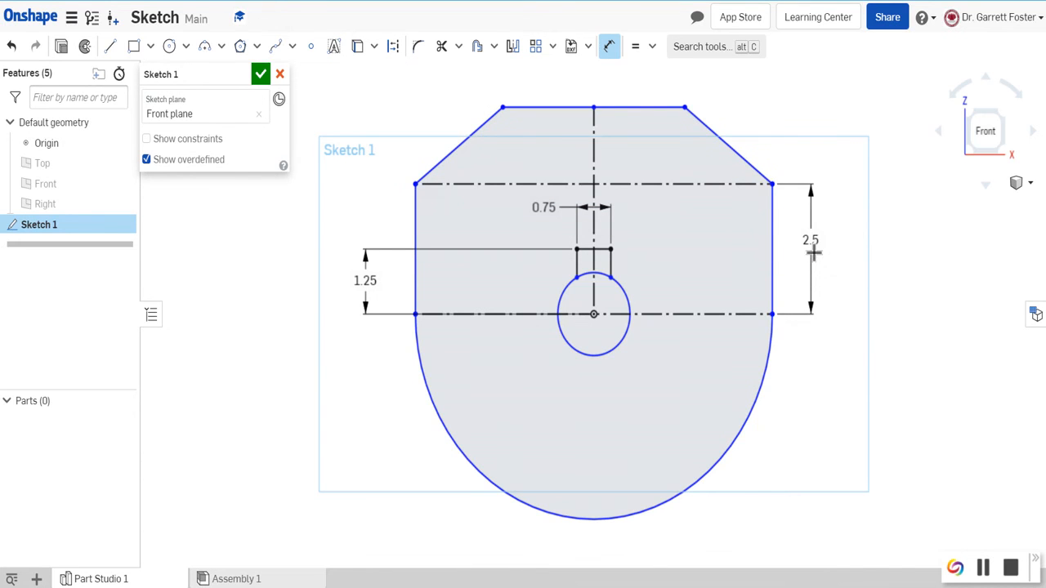
click(685, 105)
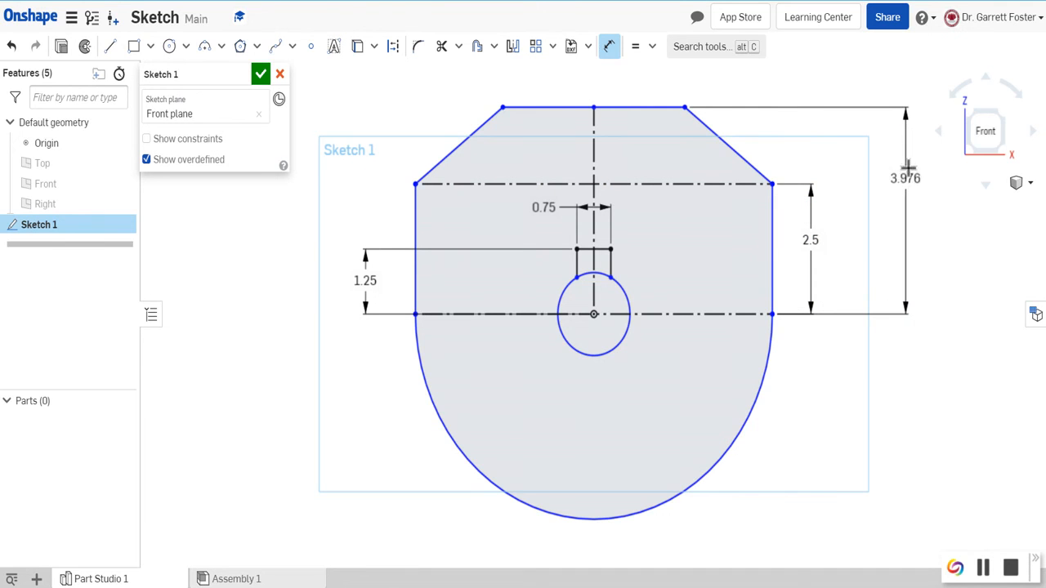
click(905, 163)
text(3.75)
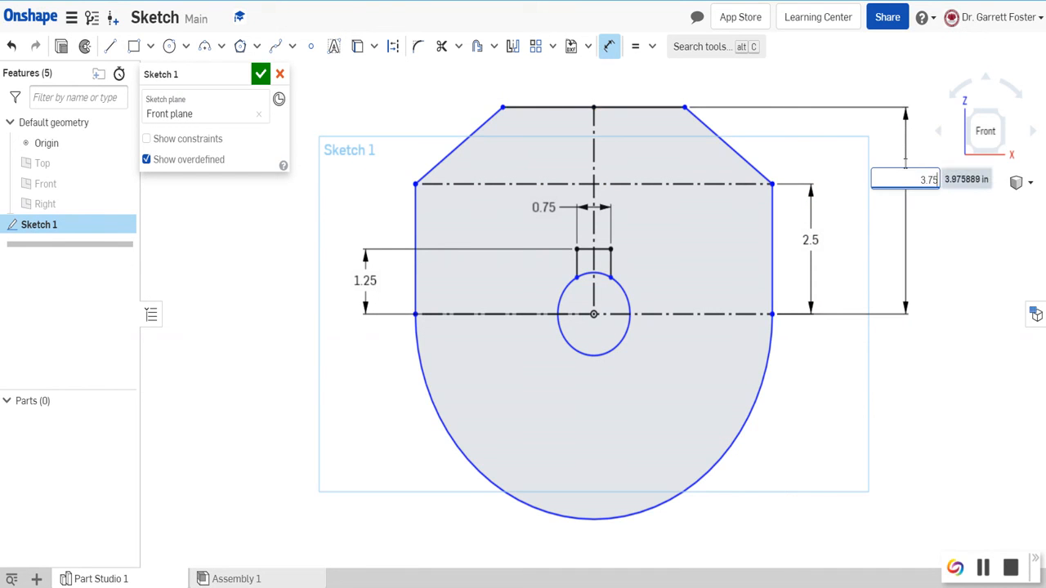
key(Return)
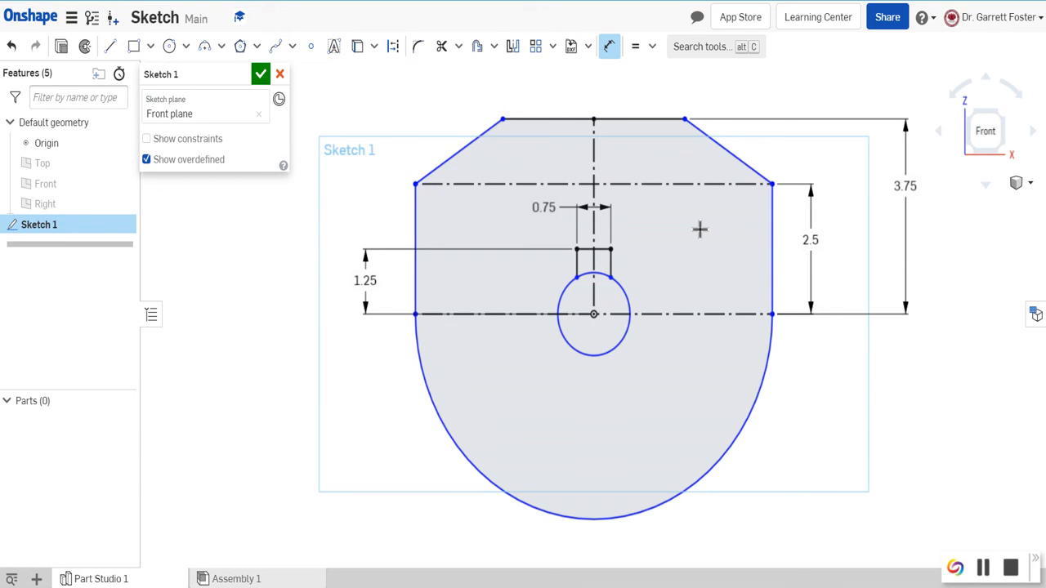
Dimension the lower arc's radius as 2 in and the central circle's diameter as 2 in.
click(743, 428)
click(807, 456)
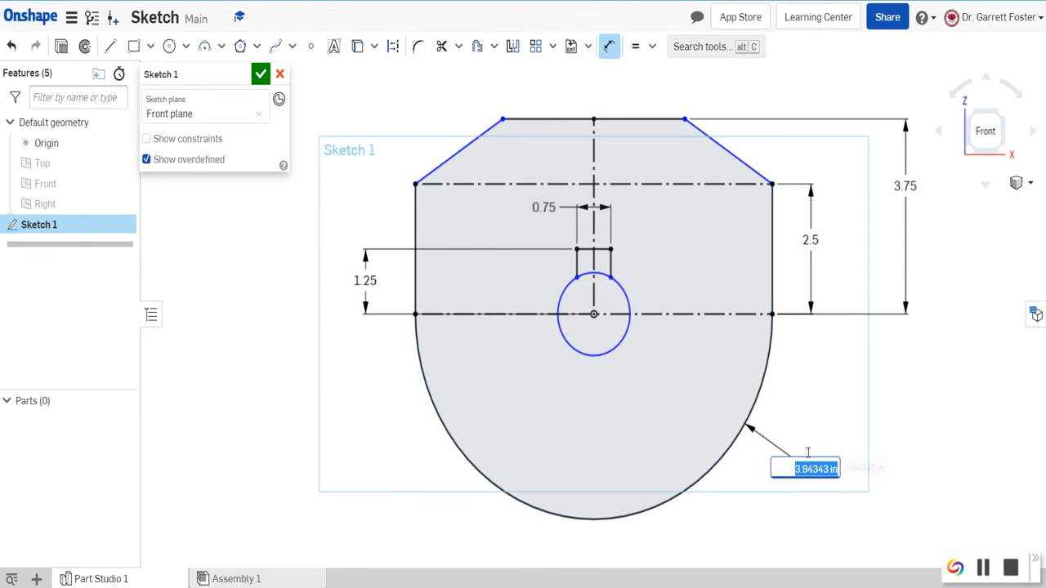
text(2)
key(Return)
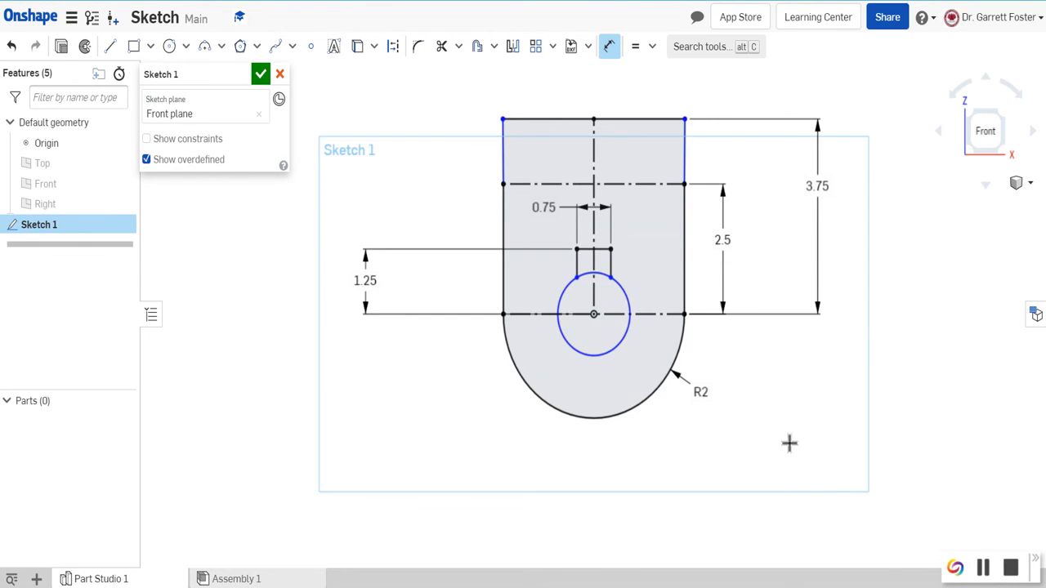
click(627, 335)
click(652, 341)
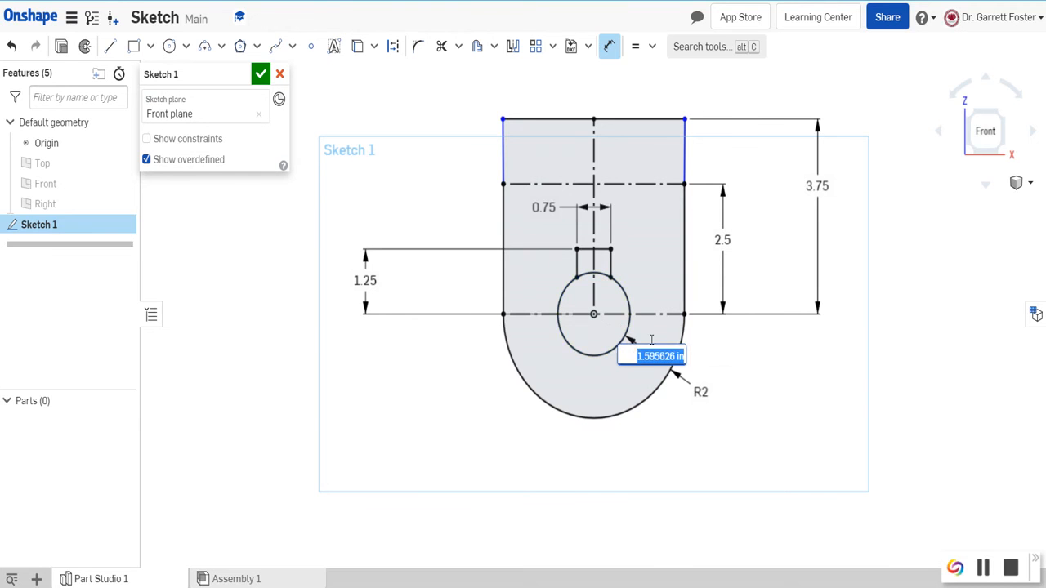
text(2)
key(Return)
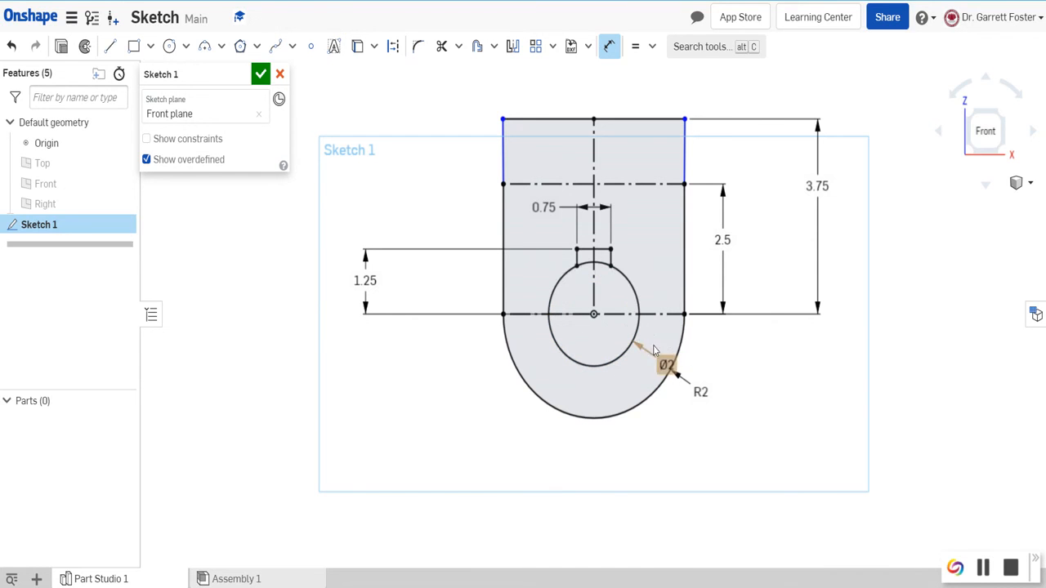
Move the circle's diameter label to its upper right and bring the 2.5, 3.75 and 1.25 dimensions closer to the profile.
drag(660, 350, 658, 244)
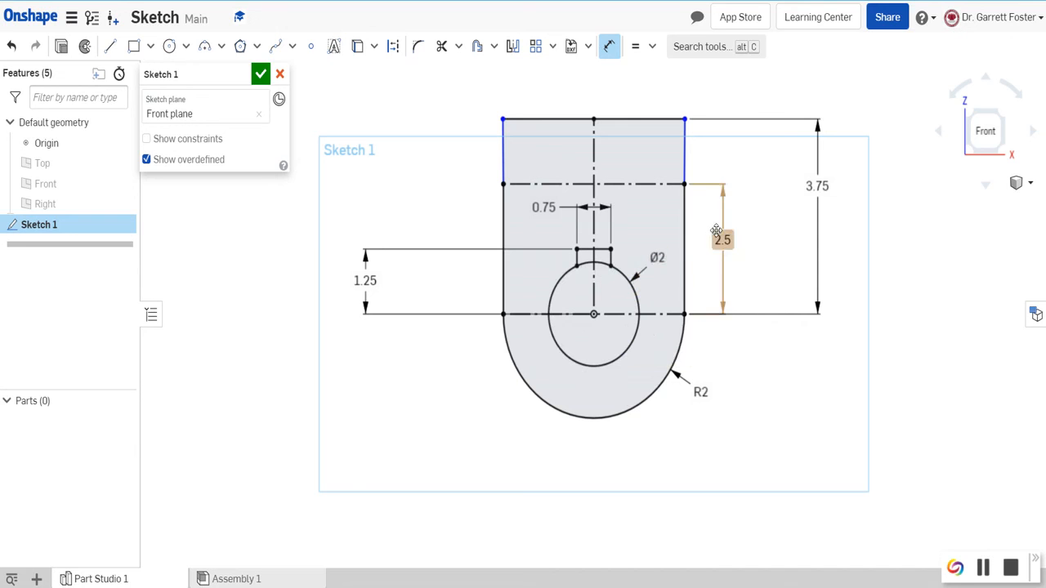
drag(721, 227, 717, 229)
drag(818, 176, 752, 192)
drag(370, 271, 472, 261)
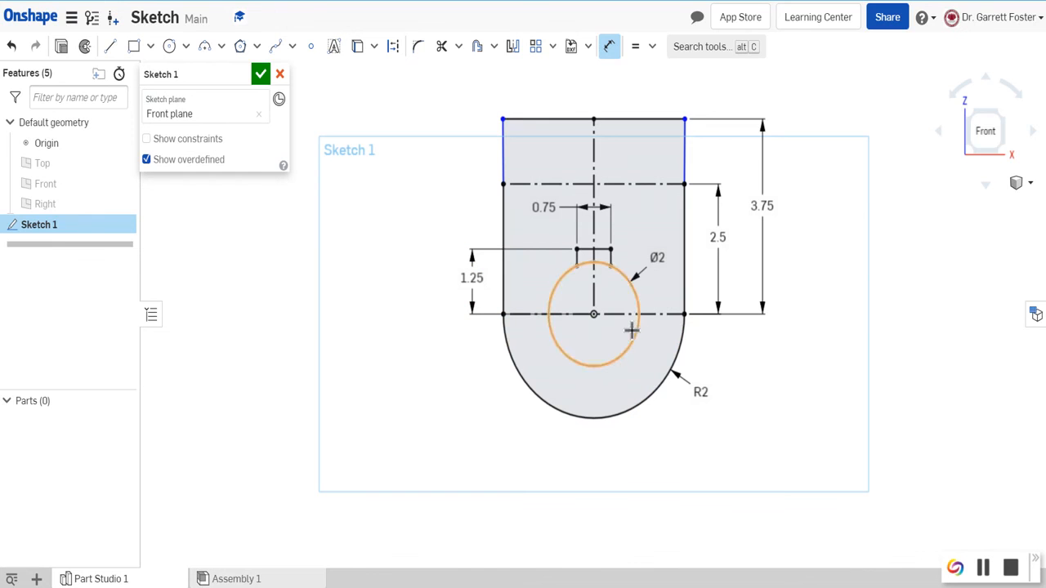
Pull the profile's top-right corner inward so that both upper side lines slant toward the vertical centerline.
click(1031, 181)
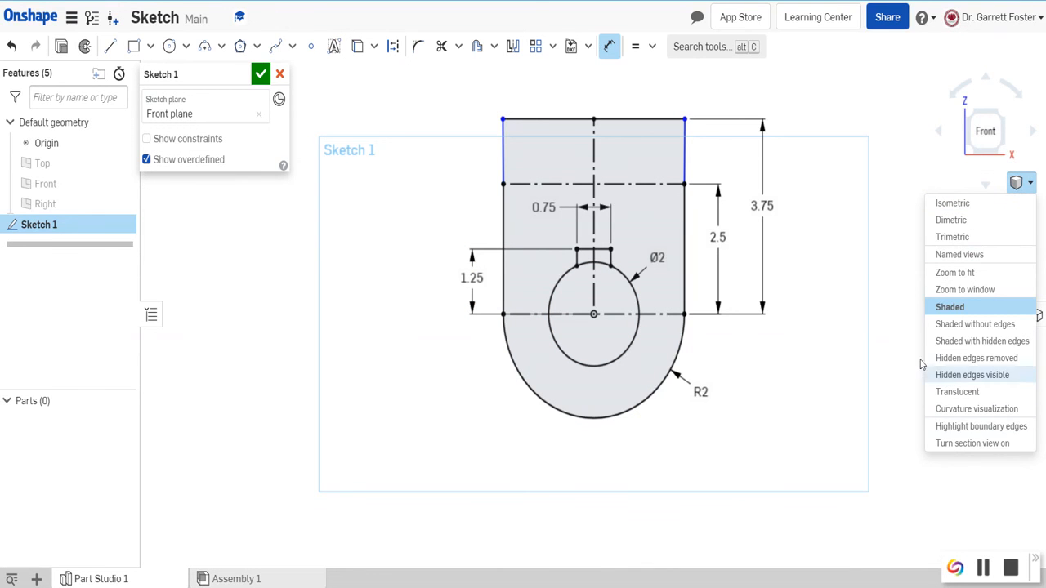
click(948, 272)
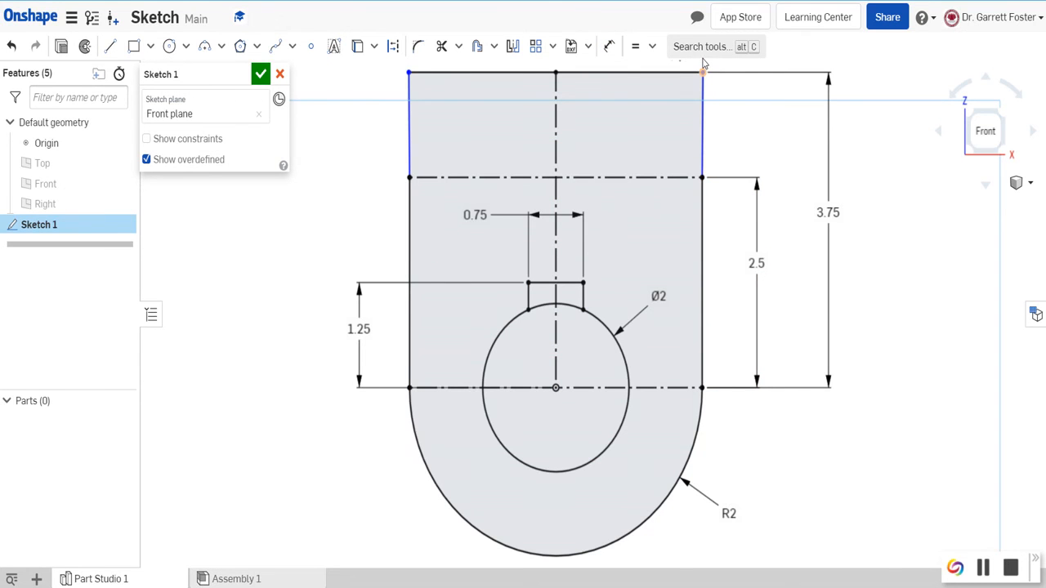
mouse_move(703, 69)
mouse_down()
mouse_move(773, 70)
mouse_move(656, 70)
mouse_move(686, 76)
mouse_move(771, 137)
mouse_move(654, 106)
mouse_move(793, 101)
mouse_move(667, 93)
mouse_move(697, 101)
mouse_move(677, 123)
mouse_up()
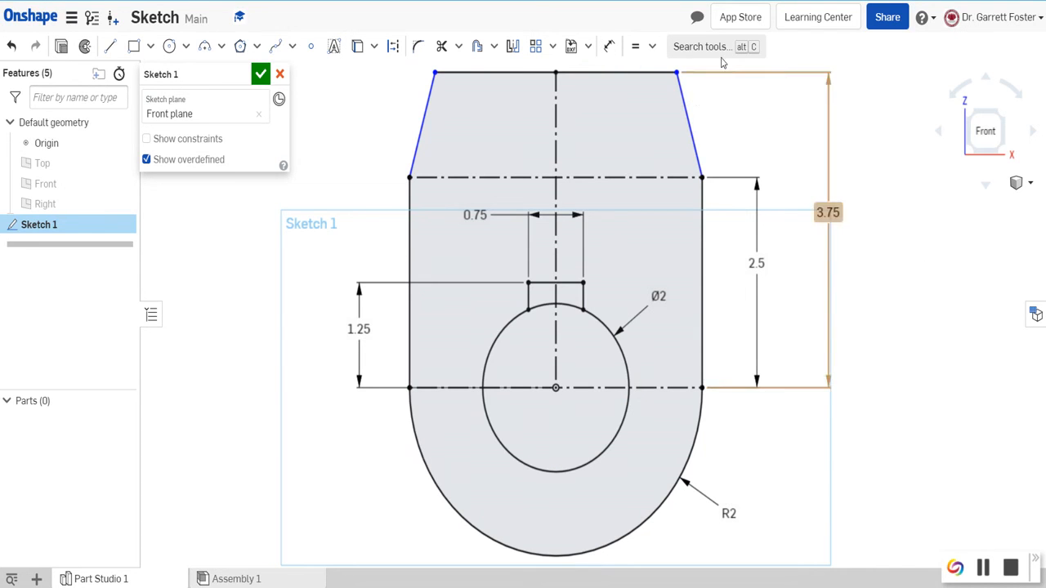
click(609, 46)
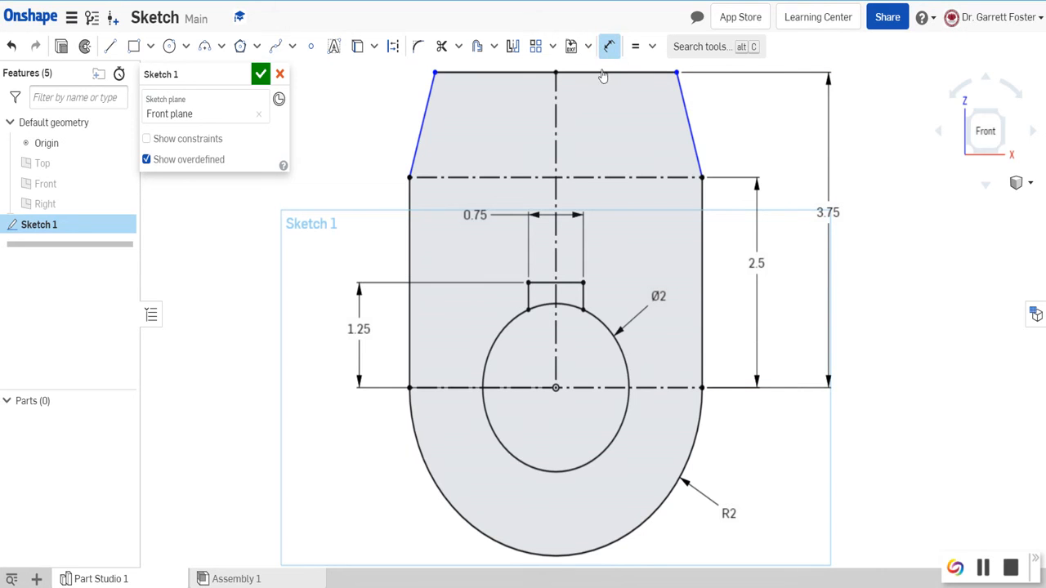
click(687, 107)
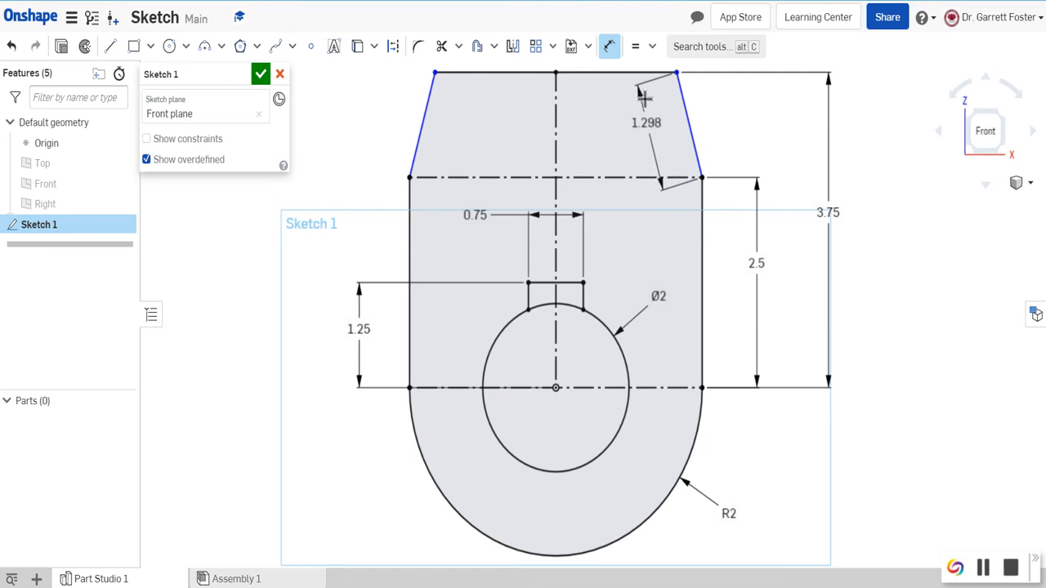
click(632, 72)
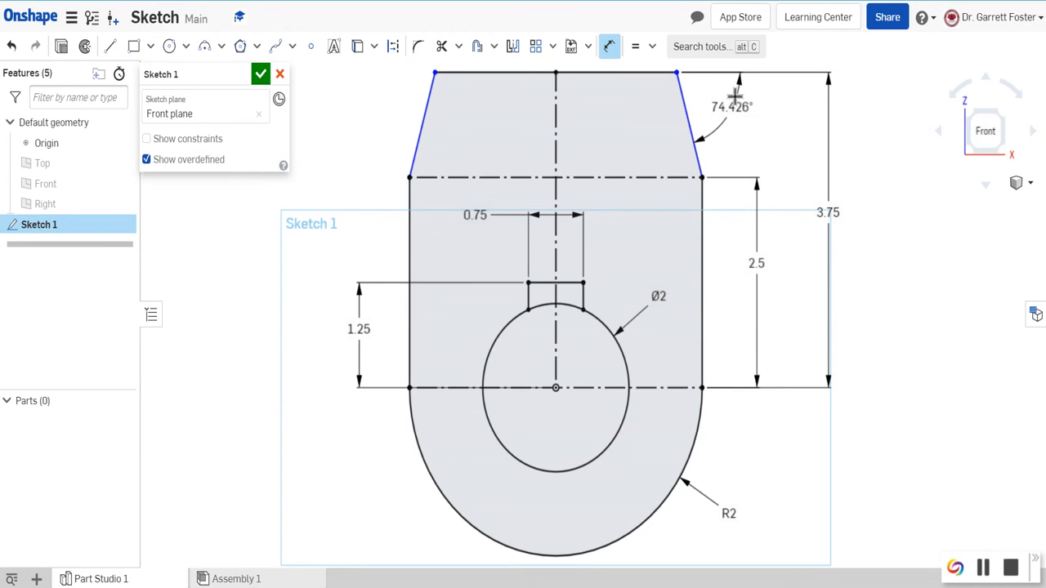
key(Escape)
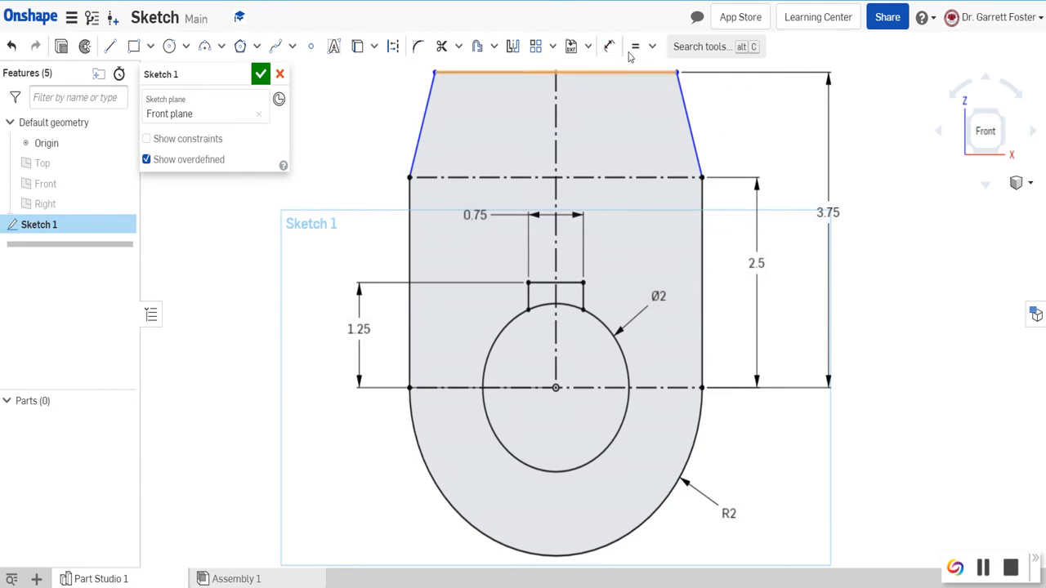
Dimension the angle between the top line and the right slanted line as 45° and place its label clear of the top line.
click(610, 45)
click(685, 96)
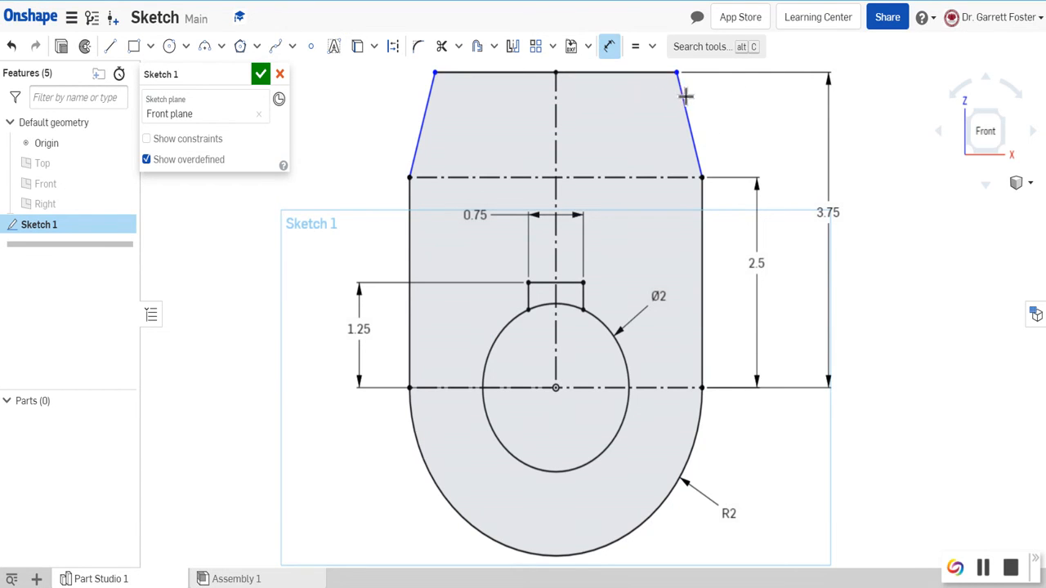
click(645, 66)
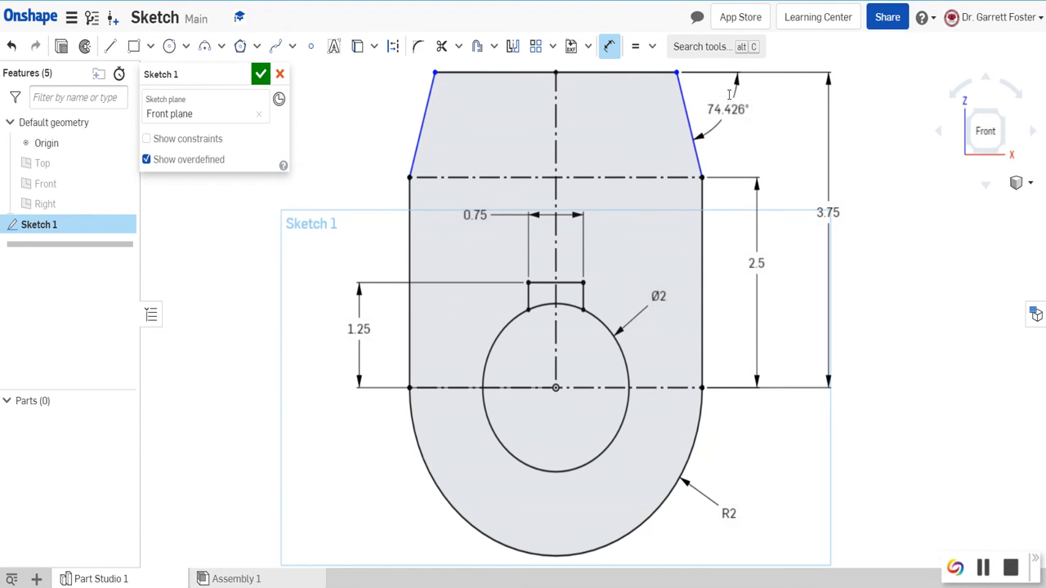
click(729, 94)
text(45)
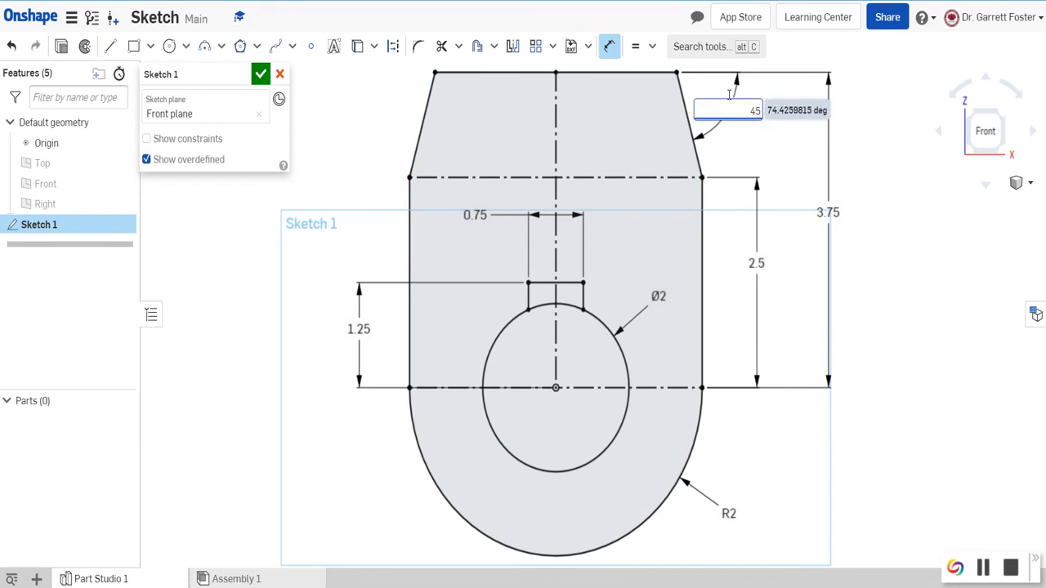
key(Return)
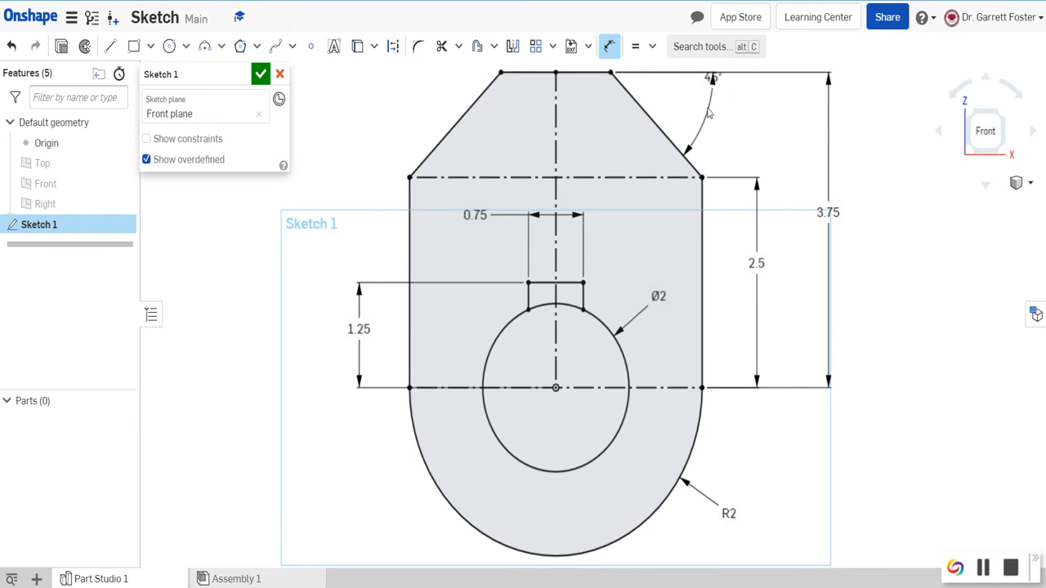
drag(711, 71, 709, 101)
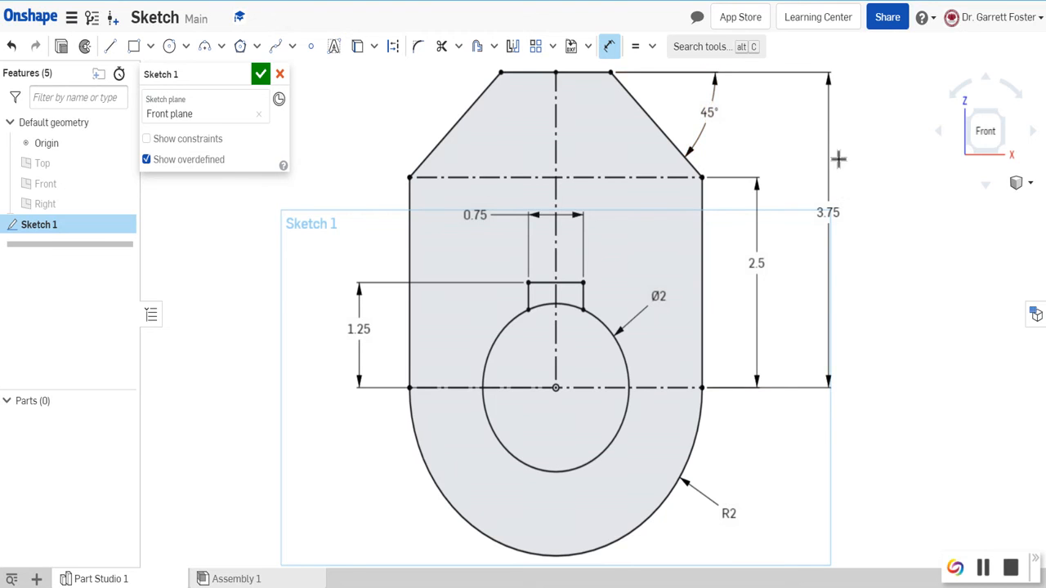
Set the overall height dimension from the horizontal centerline to the top line to 3.5 in.
double_click(832, 193)
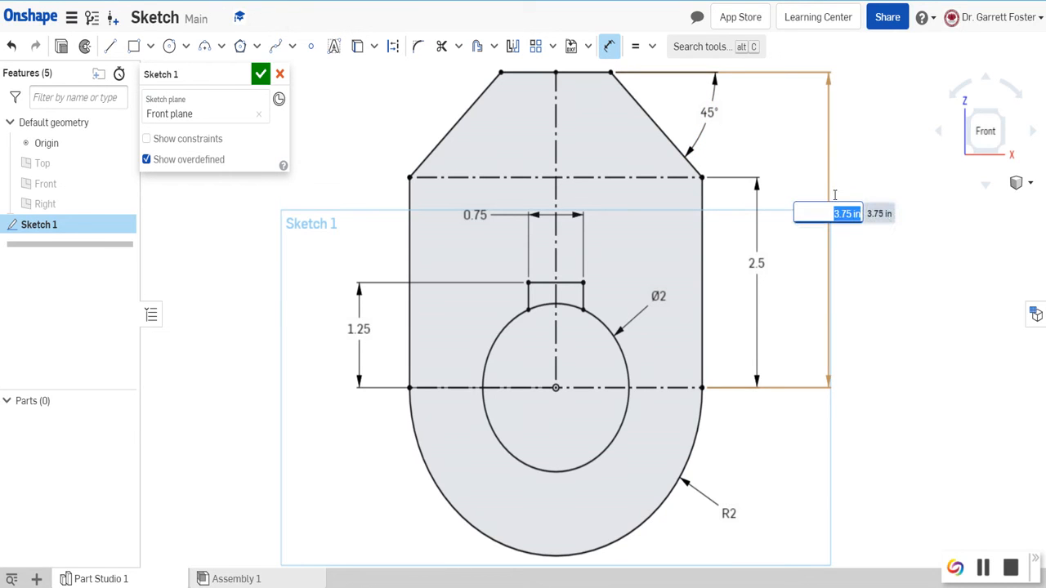
text(2)
text(.5)
key(Return)
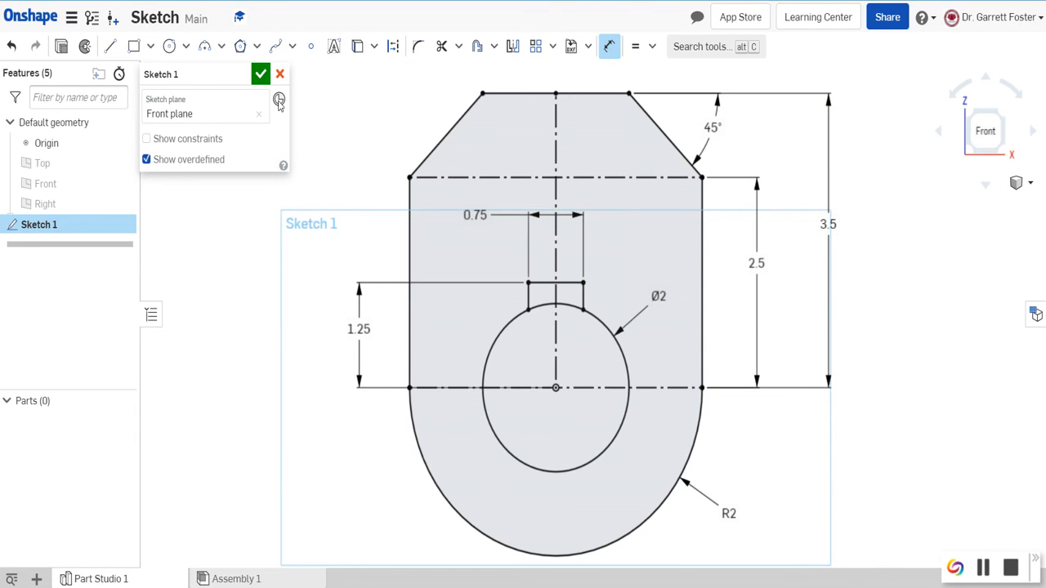
Finish the sketch and select the profile region surrounding the circle and keyway notch.
key(Return)
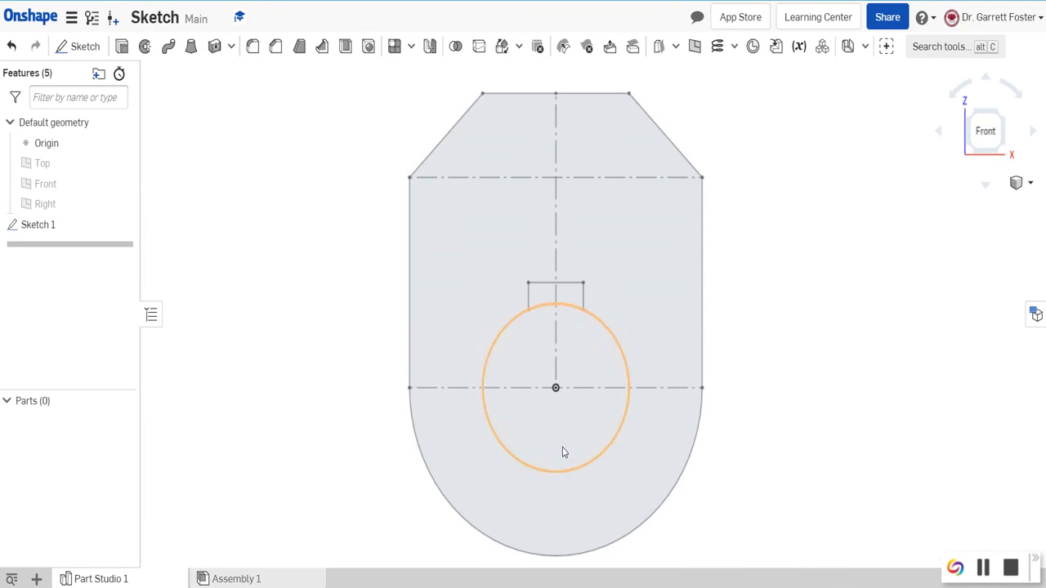
click(658, 430)
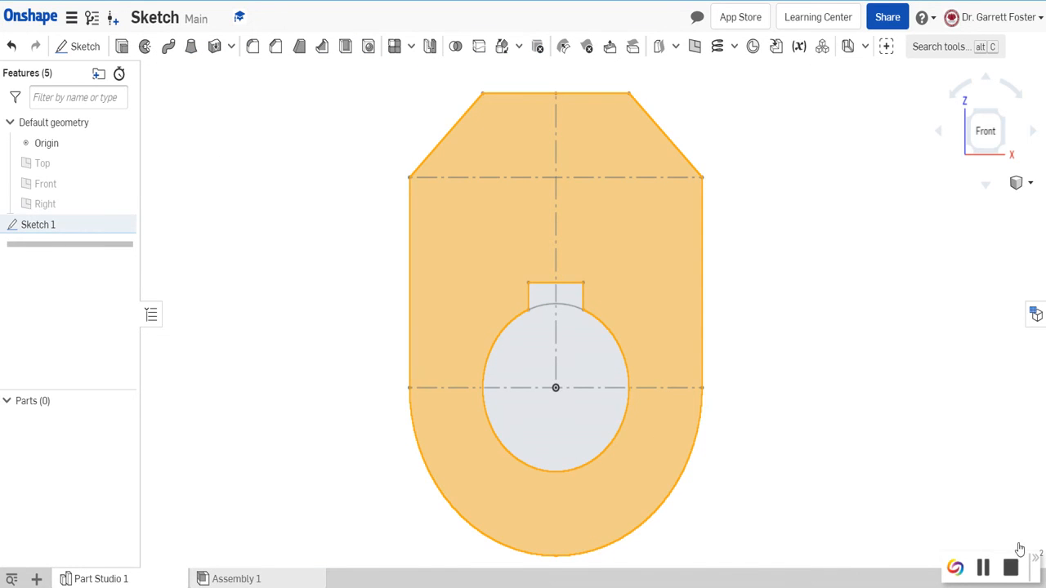